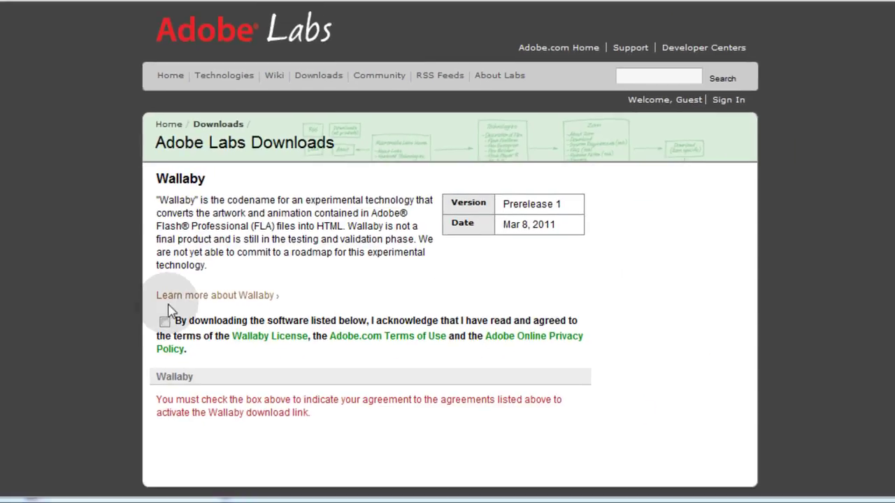
Step: Tick the license agreement and download Wallaby for Windows from Adobe Labs
left_click(164, 322)
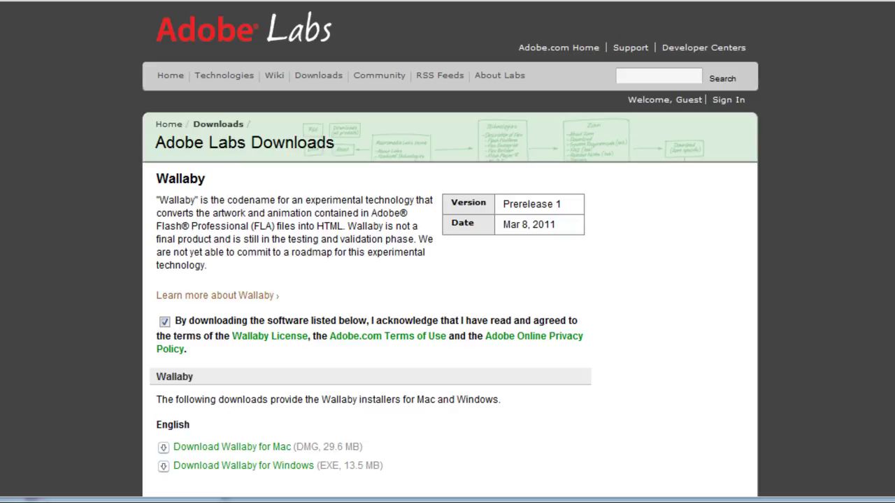
scroll(771, 230, "down", 5)
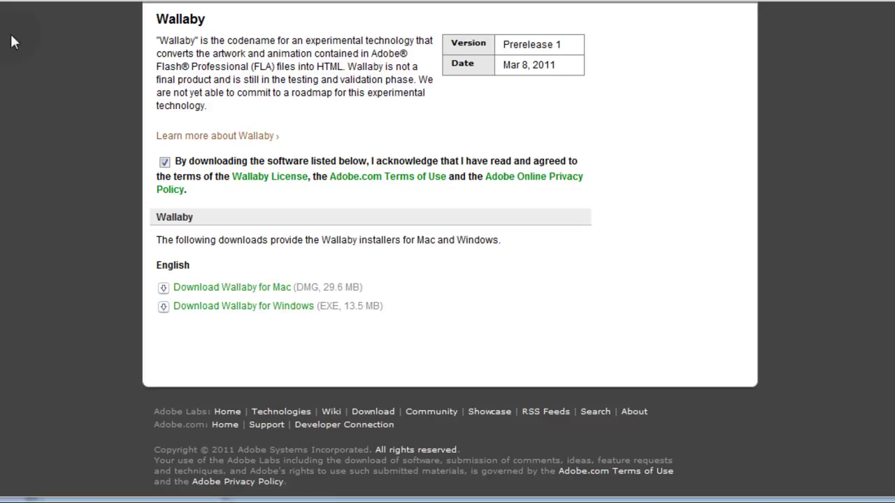
left_click(279, 308)
left_click(268, 301)
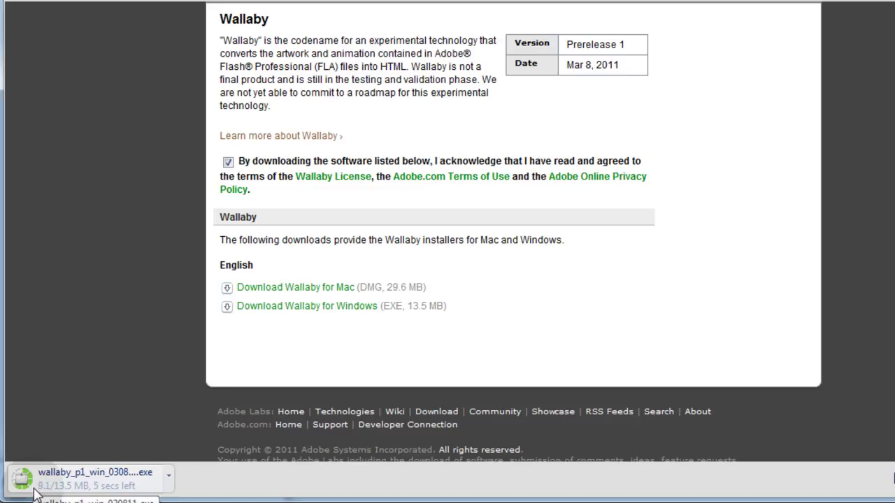
Step: Cut the wallaby_p1_win_030811 installer from the Downloads folder and paste it onto the desktop
left_click(169, 476)
left_click(234, 461)
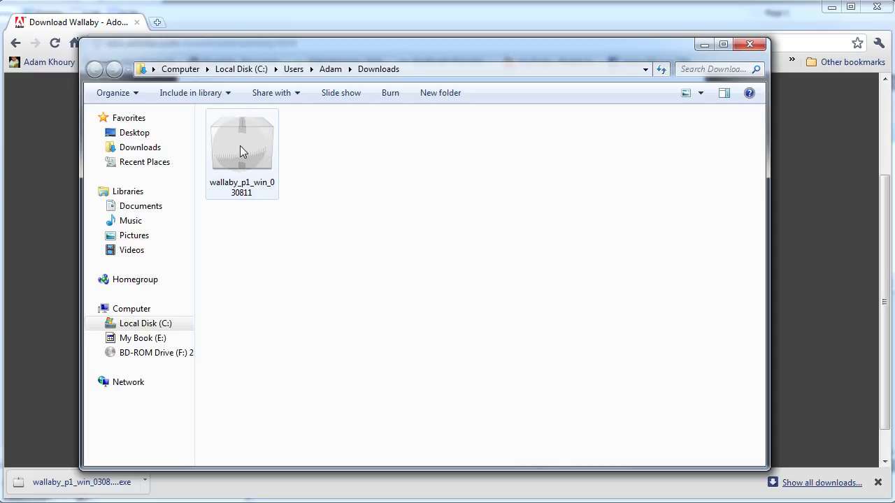
right_click(239, 145)
left_click(311, 440)
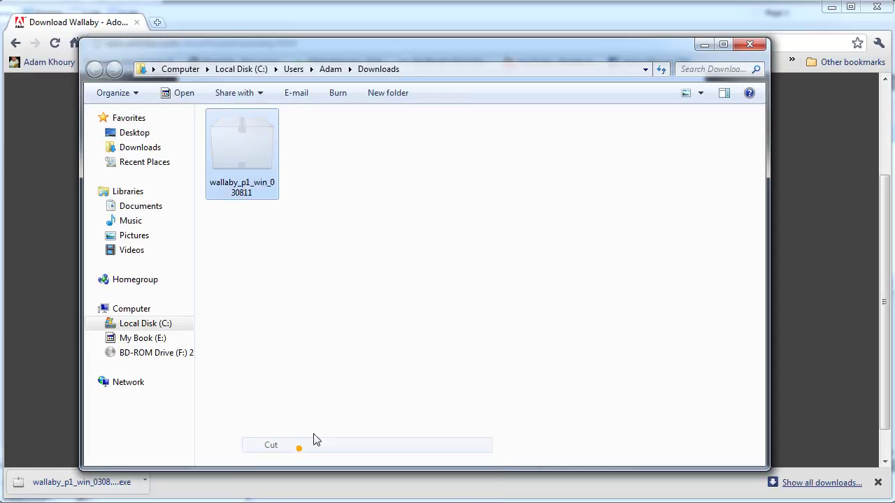
left_click(749, 45)
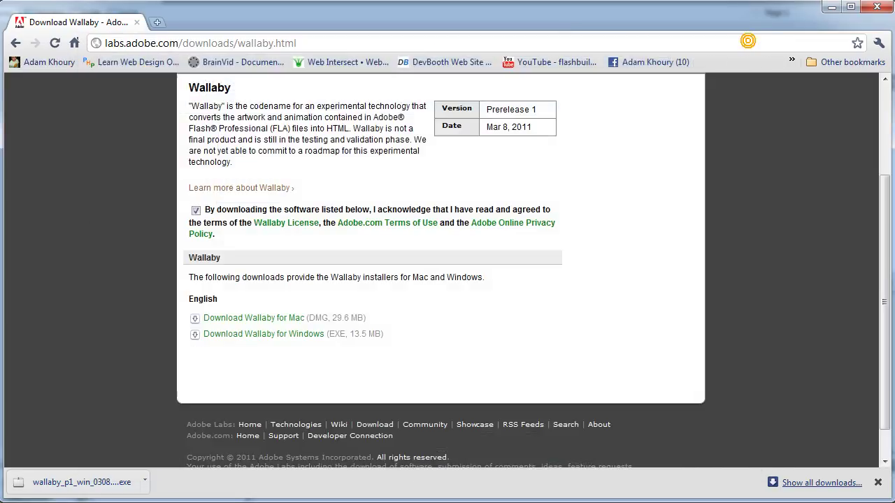
left_click(831, 7)
right_click(389, 182)
left_click(422, 260)
Step: Run the Wallaby installer with 'Start application after installation' unchecked and finish the install
left_click_drag(423, 116, 372, 37)
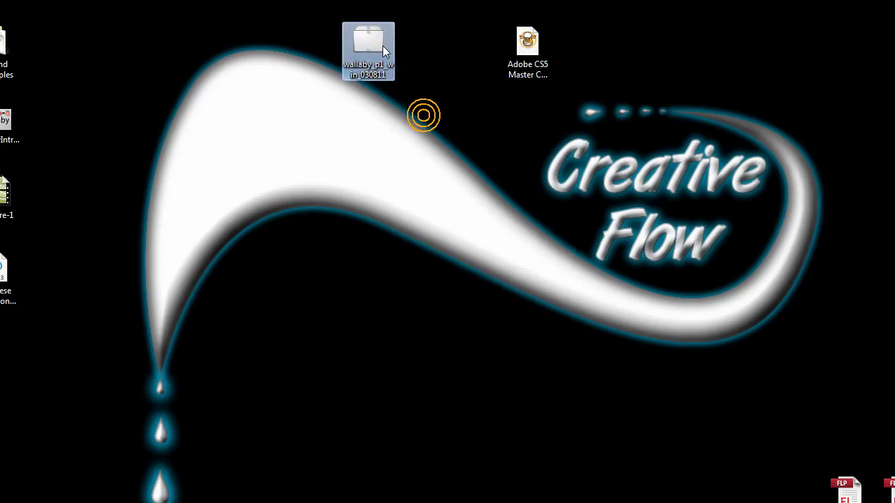
double_click(377, 43)
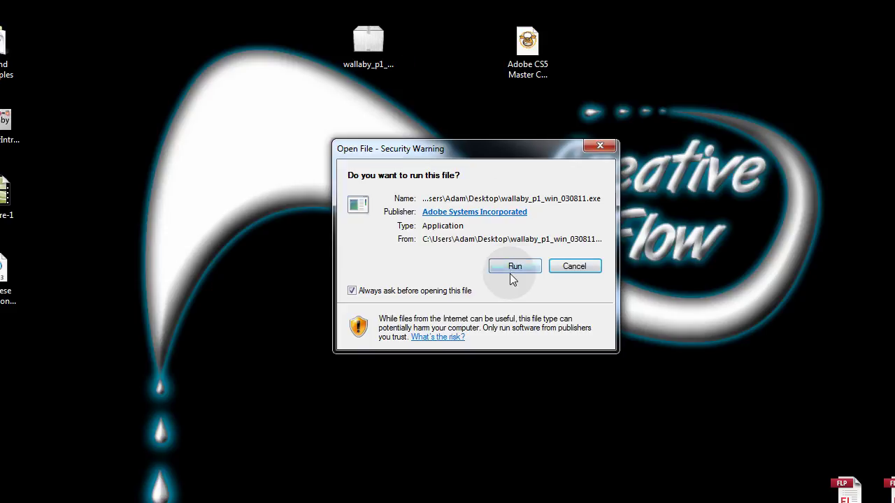
left_click(514, 267)
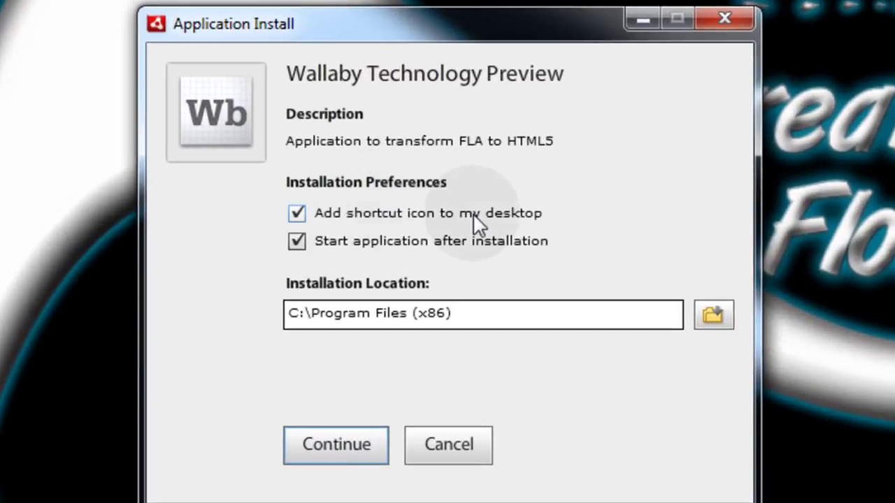
left_click(297, 239)
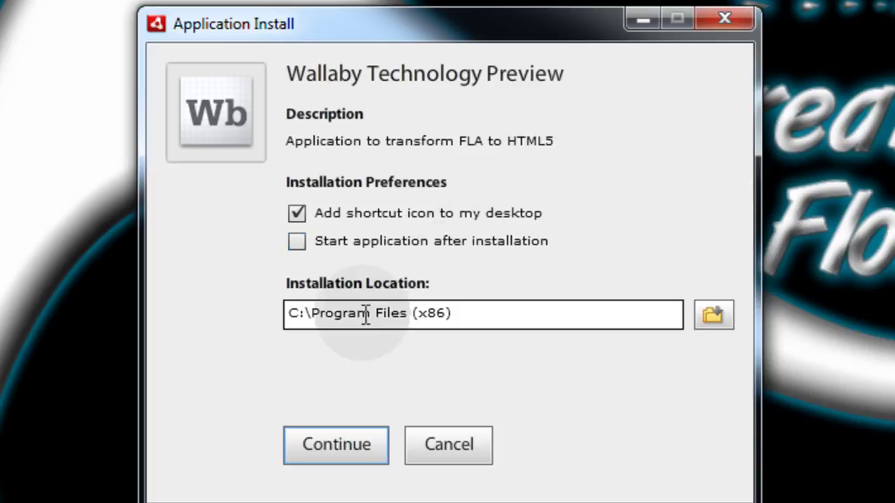
left_click(358, 450)
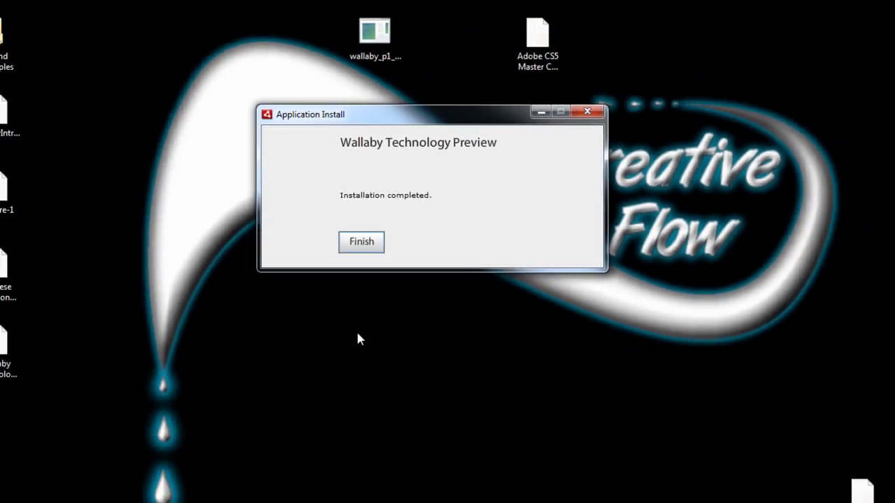
left_click(361, 241)
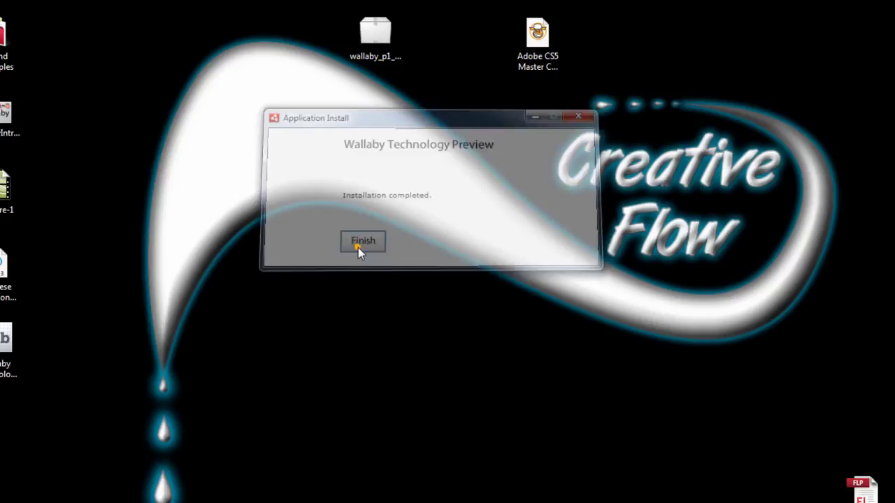
Step: Create a new ActionScript 3.0 document and draw a 93×93 blue circle near the stage's top-left
left_click(350, 260)
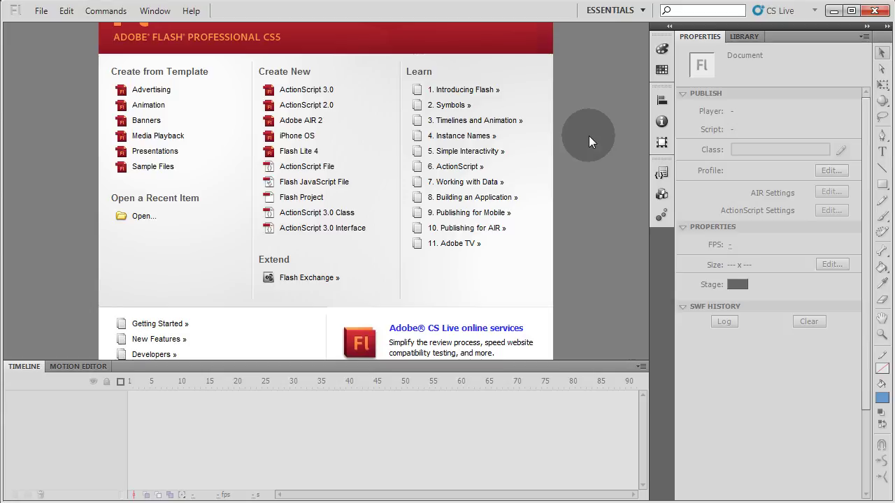
left_click(317, 91)
left_click(881, 185)
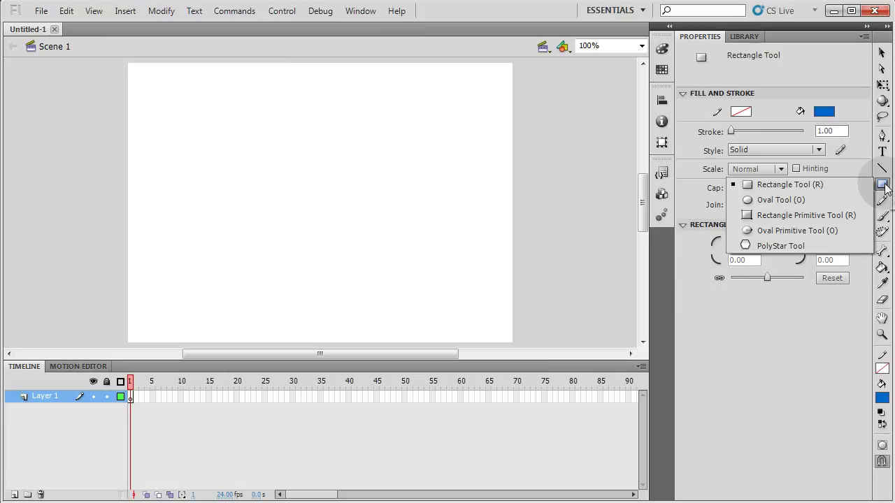
left_click(804, 230)
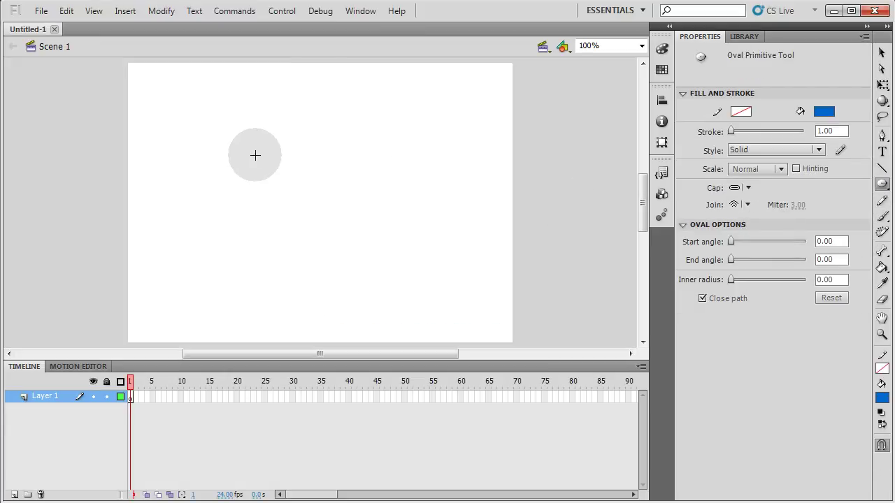
left_click_drag(151, 90, 216, 155)
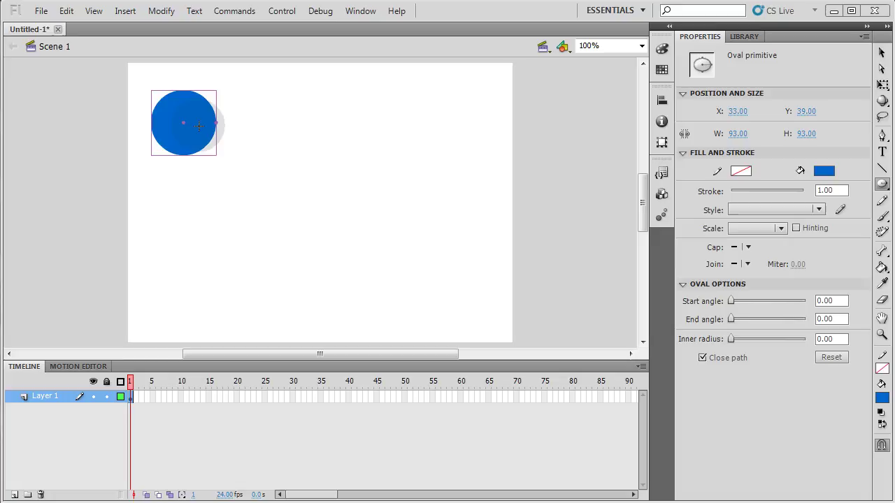
Step: Convert the circle into movie clip Symbol 1
right_click(202, 121)
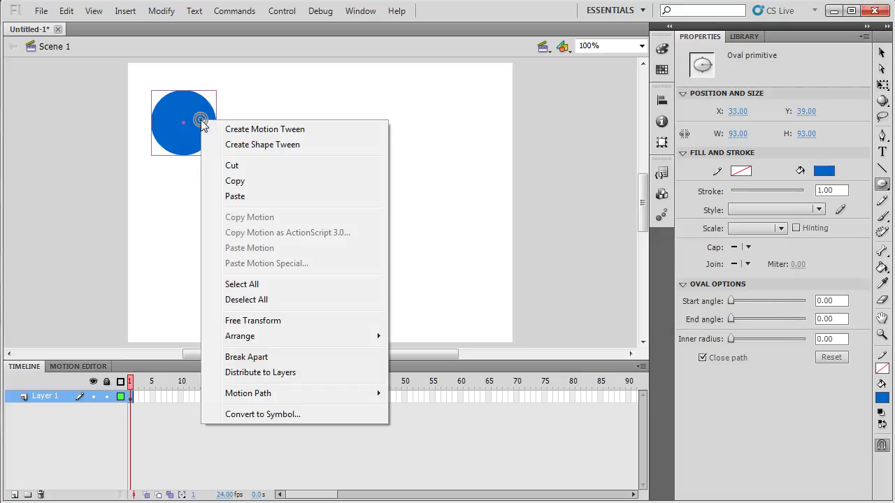
left_click(259, 414)
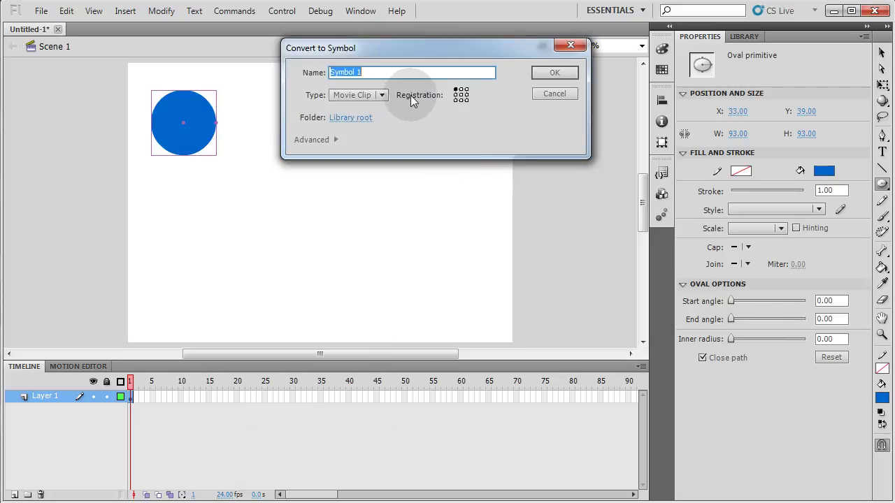
left_click(554, 72)
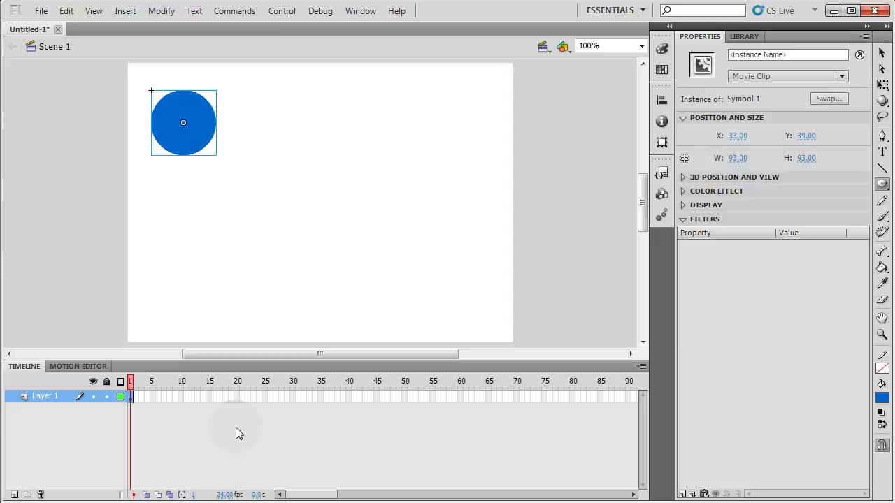
Step: Insert a keyframe at frame 80 and add classic tweens across frames 1–40 and 40–80
left_click(347, 395)
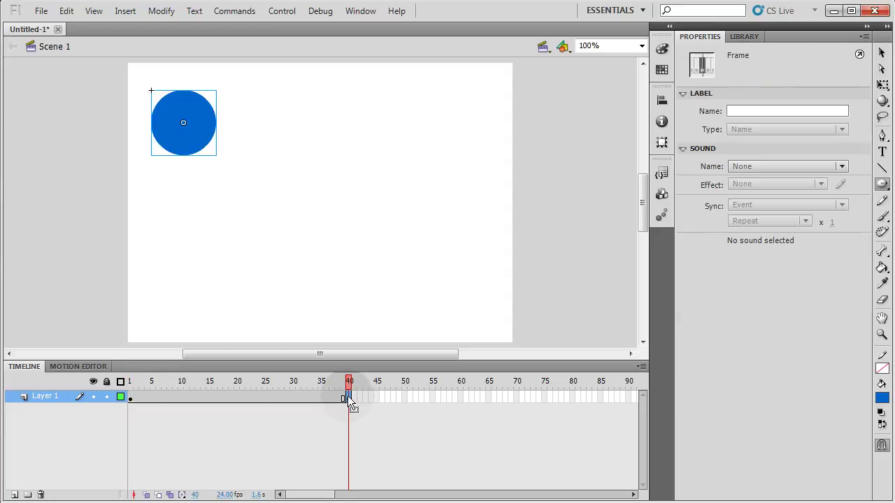
left_click(573, 396)
key("F6")
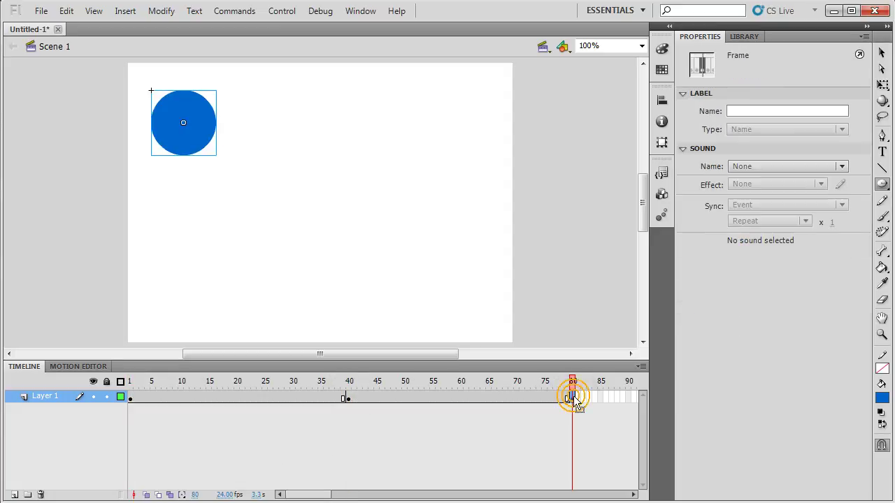
right_click(489, 396)
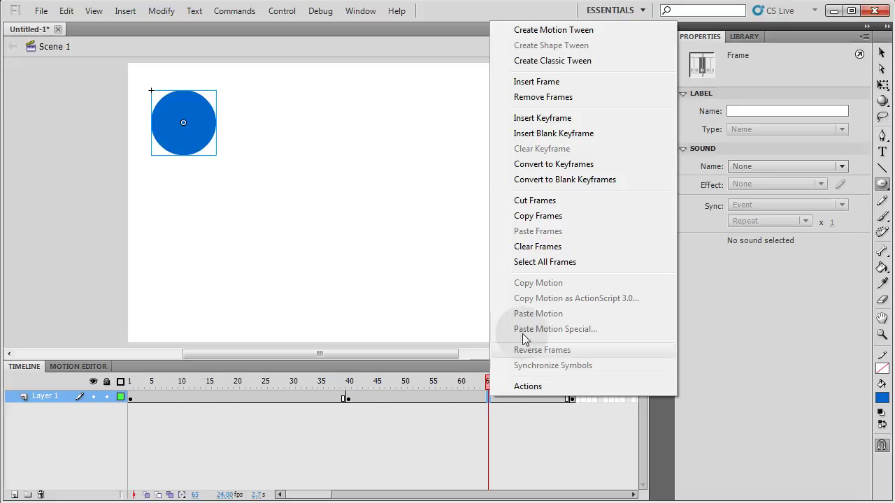
left_click(556, 60)
right_click(239, 396)
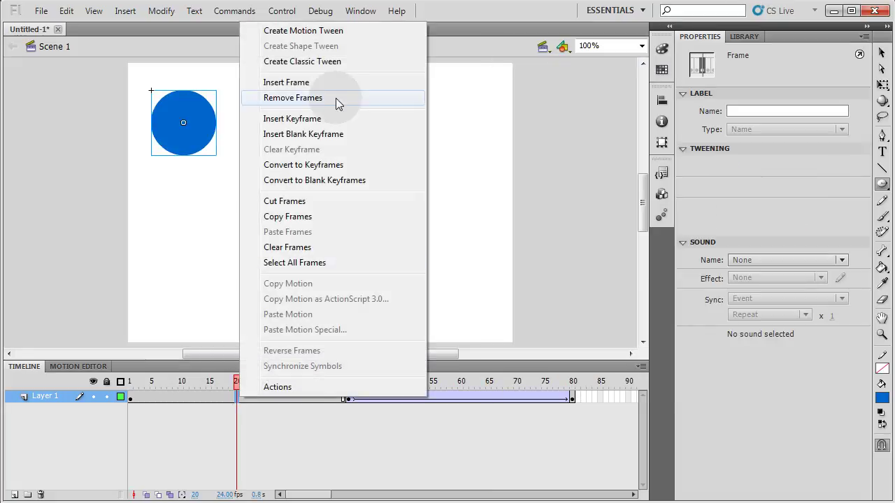
left_click(319, 60)
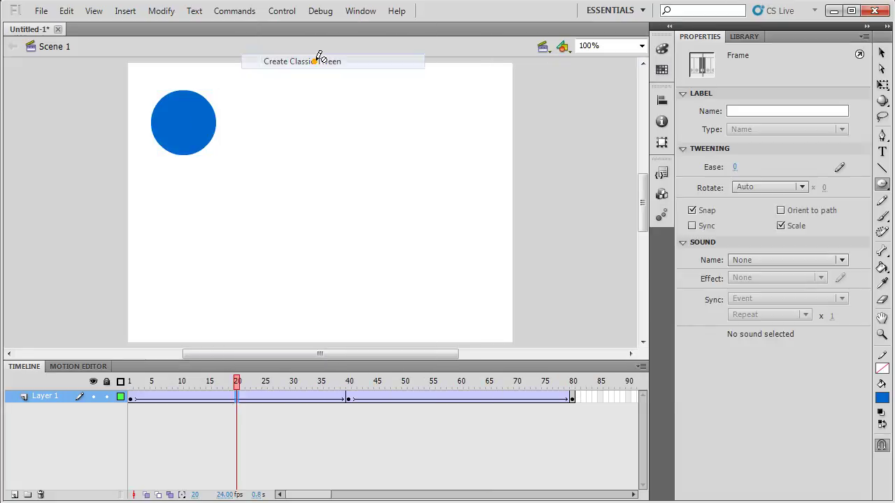
Step: Return to frame 40 and select the ball instance for repositioning
left_click(349, 398)
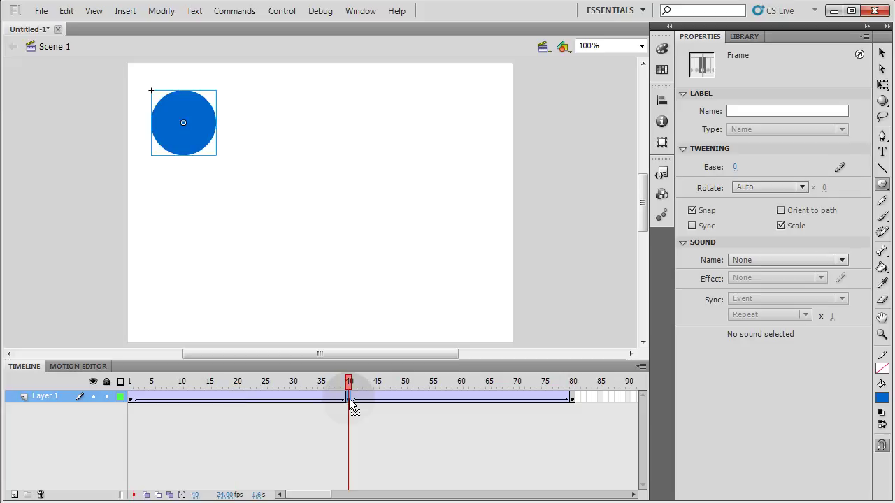
left_click(571, 398)
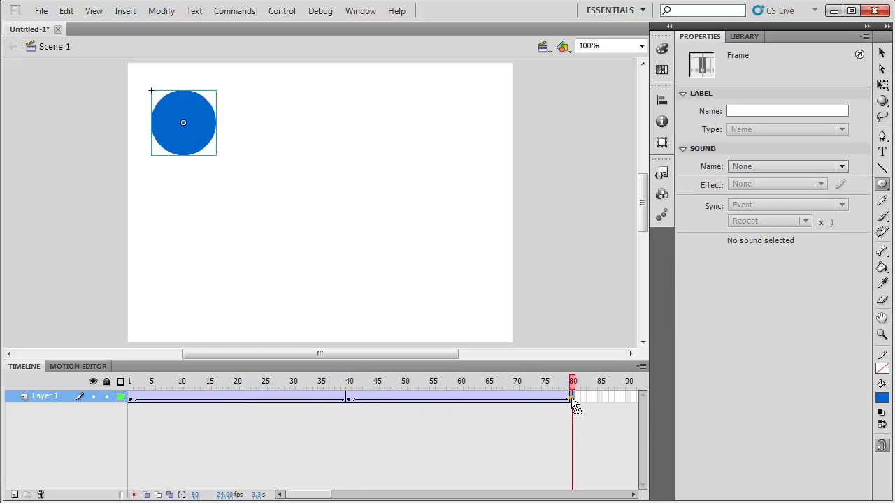
right_click(278, 401)
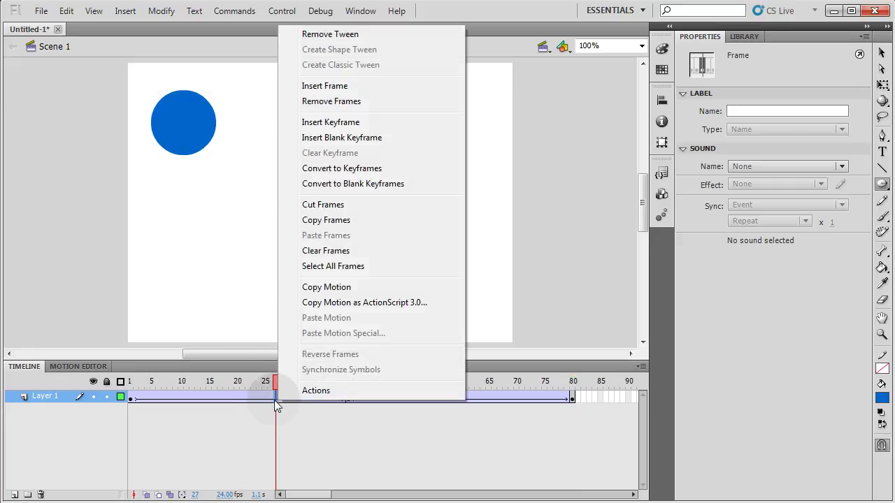
left_click(169, 447)
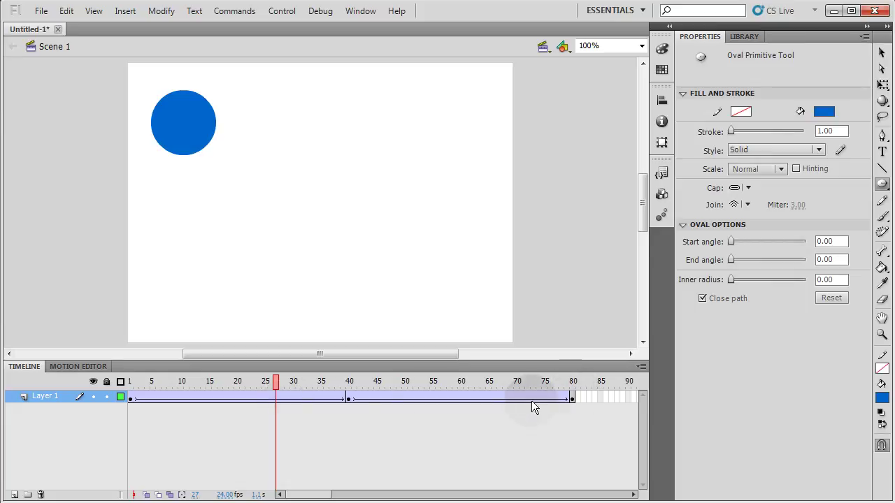
left_click(349, 399)
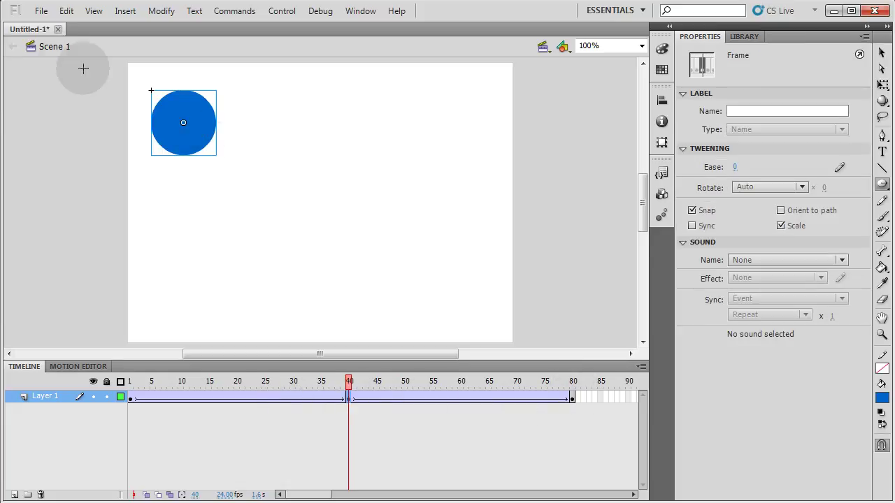
left_click(882, 52)
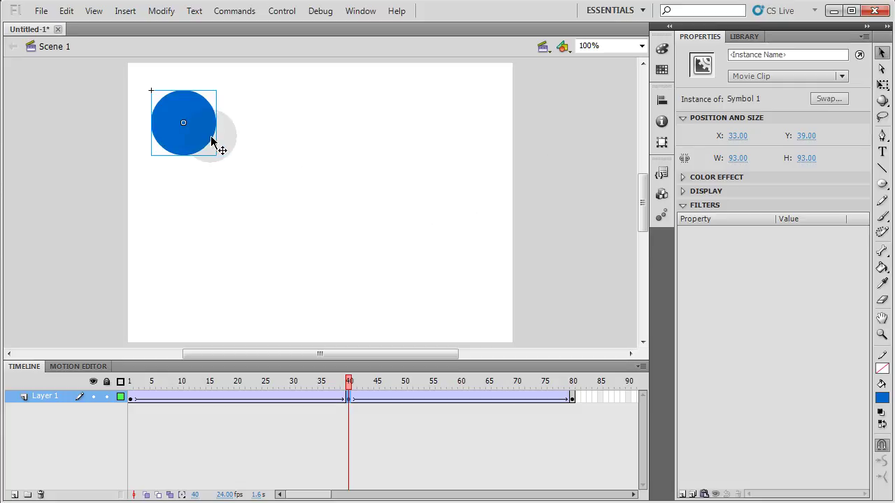
Step: At frame 40, move the ball to X 408.95 near the top-right, then test-play the movie
left_click_drag(200, 140, 462, 139)
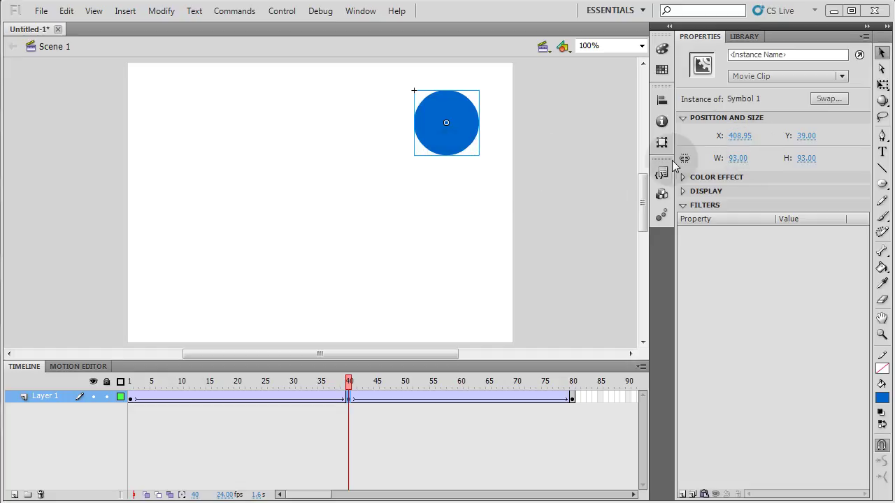
left_click(531, 187)
key("ctrl+Return")
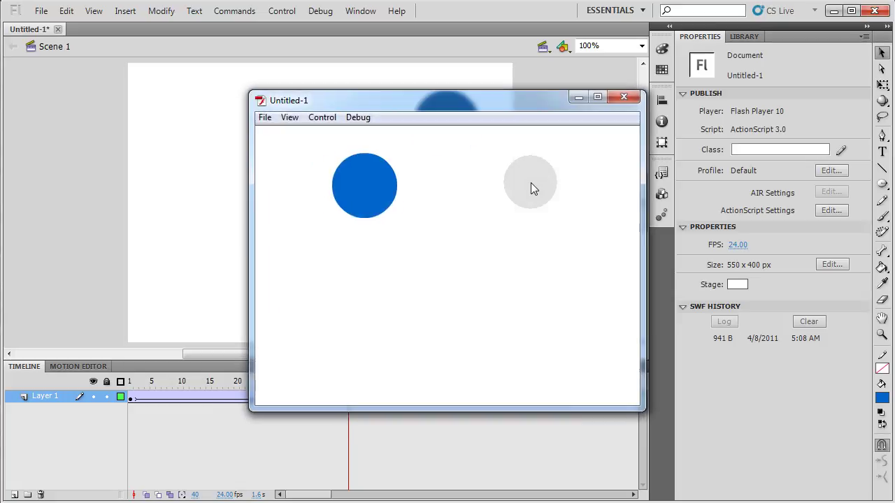
left_click(621, 98)
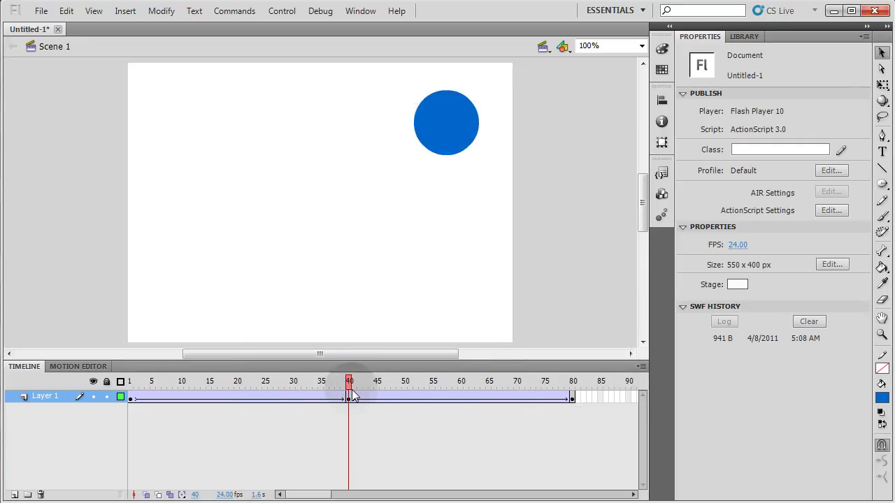
left_click(541, 249)
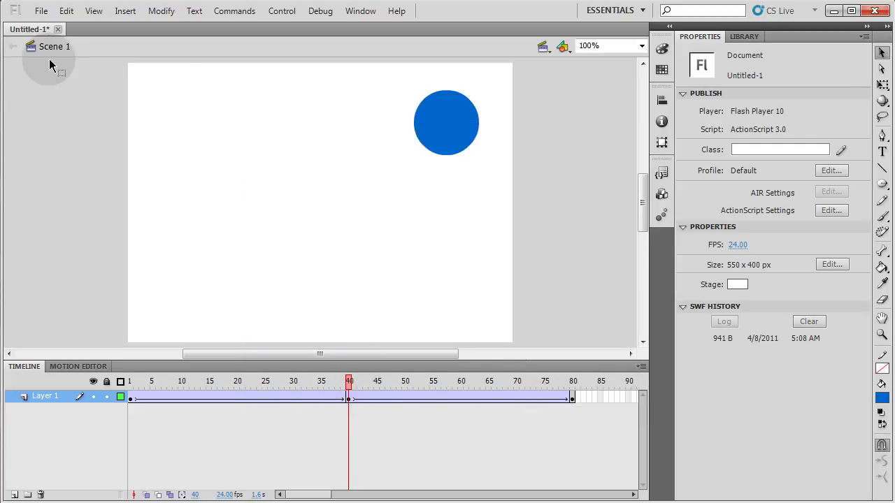
Step: Save As into a newly created Desktop folder blueBall, naming the file blueball.fla
left_click(44, 12)
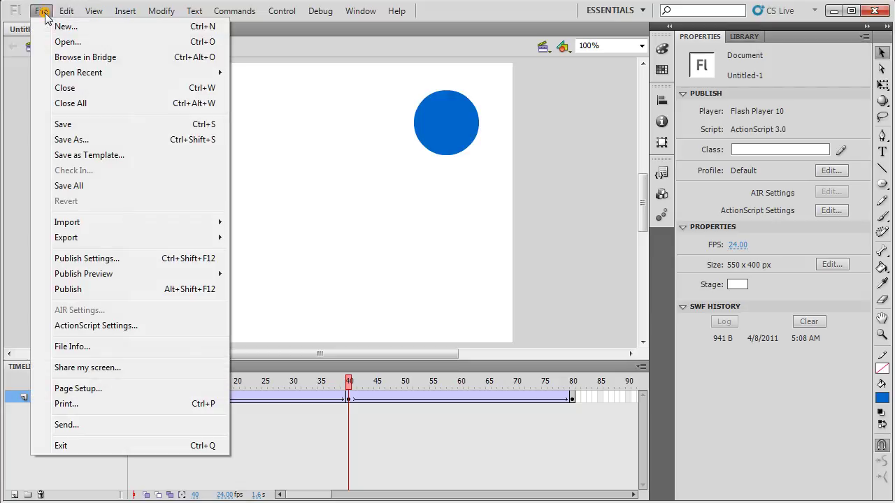
left_click(73, 138)
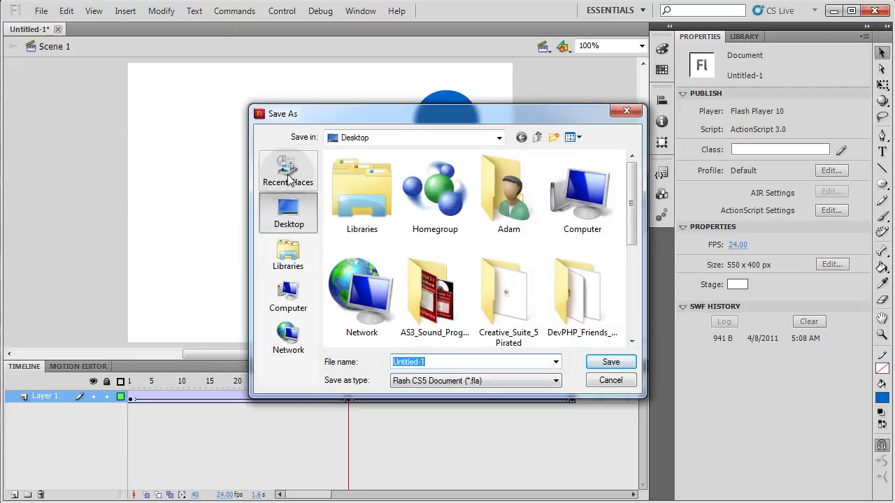
left_click(553, 138)
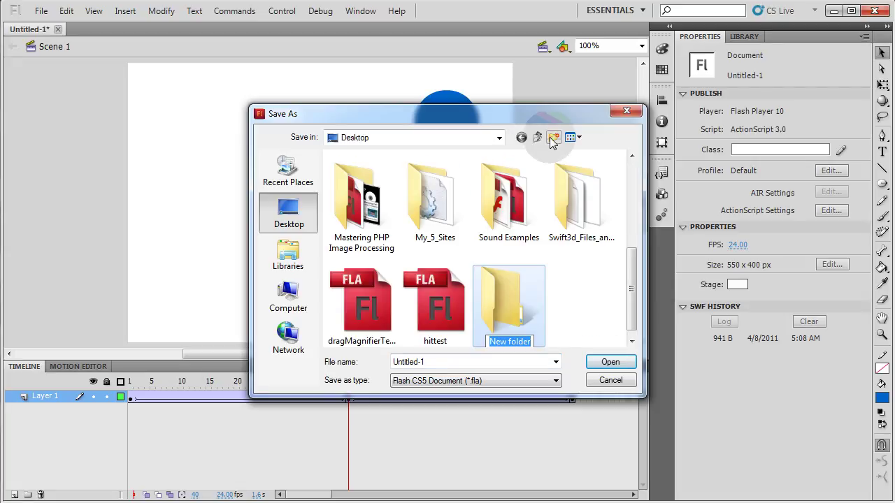
type("blu")
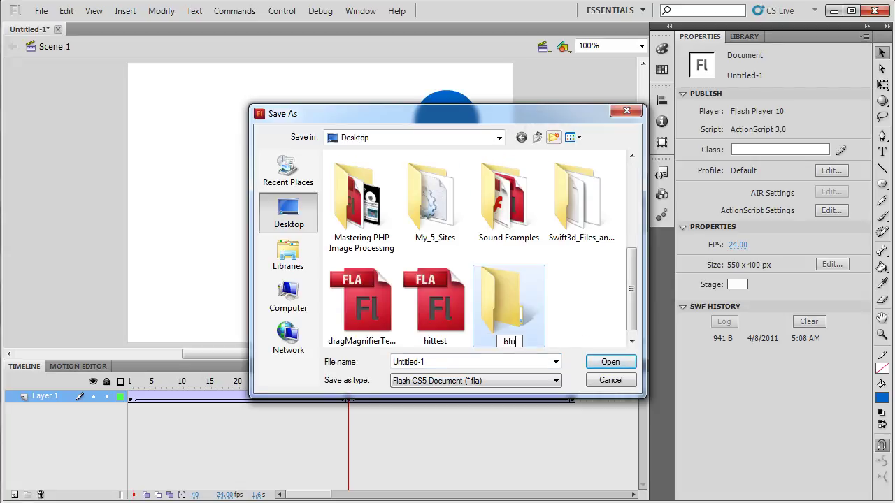
type("eB")
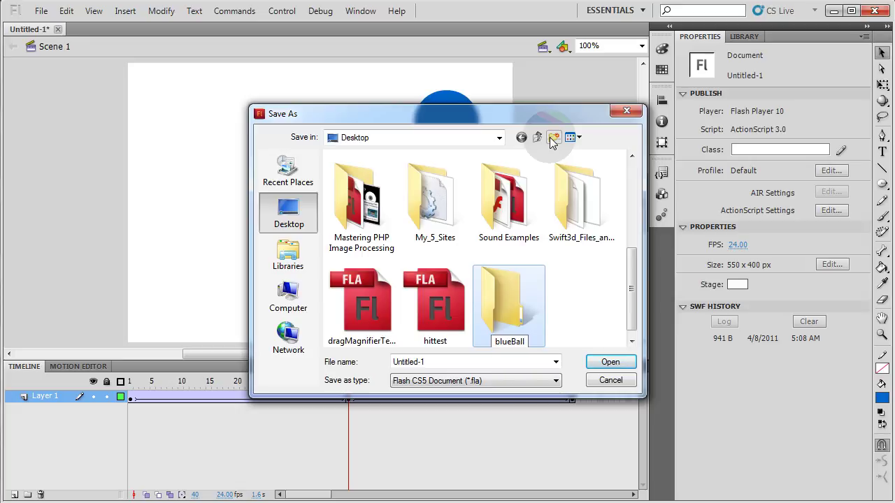
type("all")
left_click(585, 309)
double_click(509, 311)
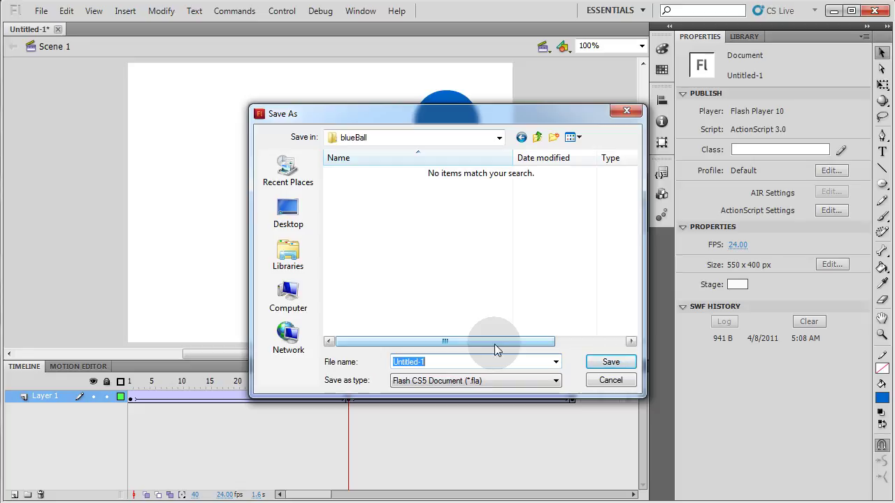
type("blueball")
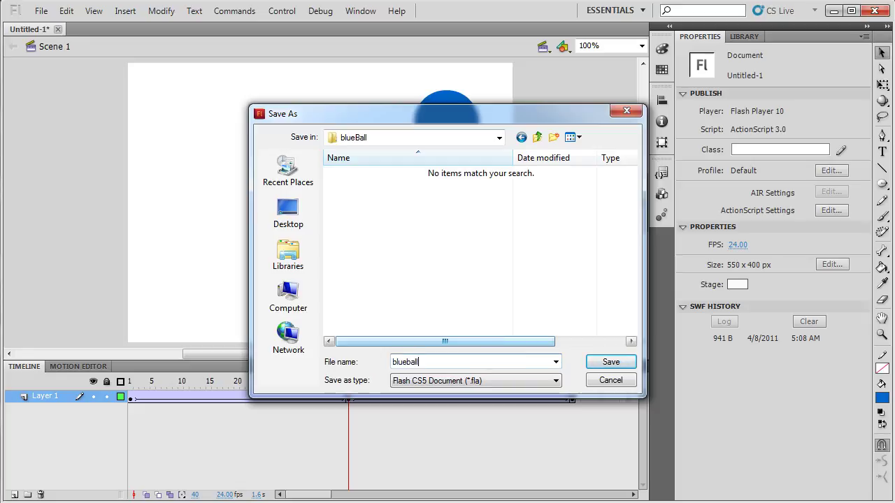
left_click(610, 362)
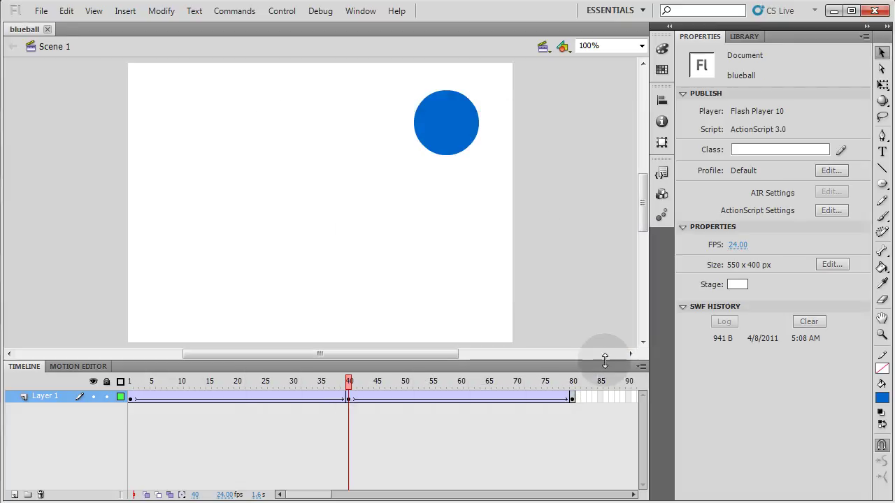
Step: Close Flash, launch Wallaby, and load blueBall\blueball.fla for conversion
left_click(879, 11)
left_click_drag(7, 350, 314, 319)
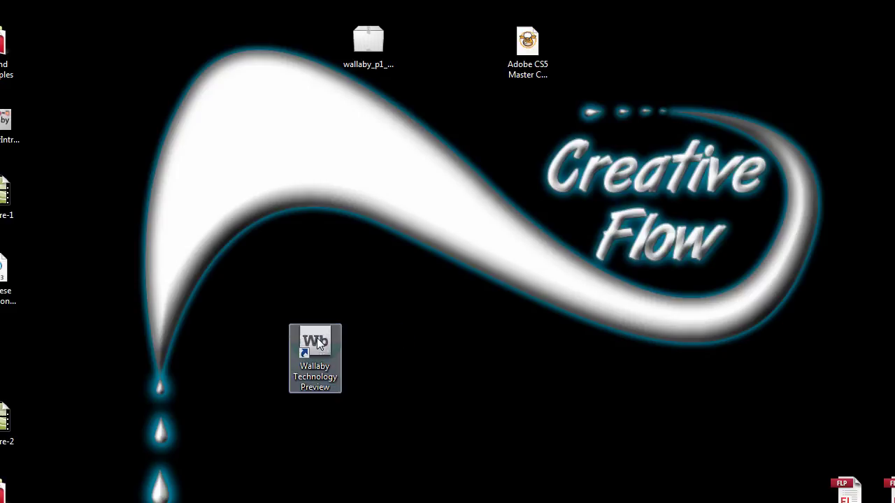
double_click(318, 342)
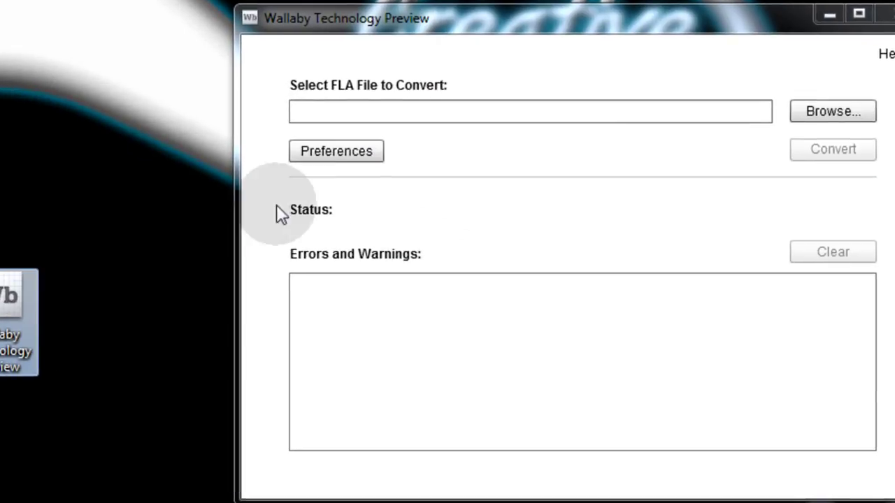
left_click(835, 111)
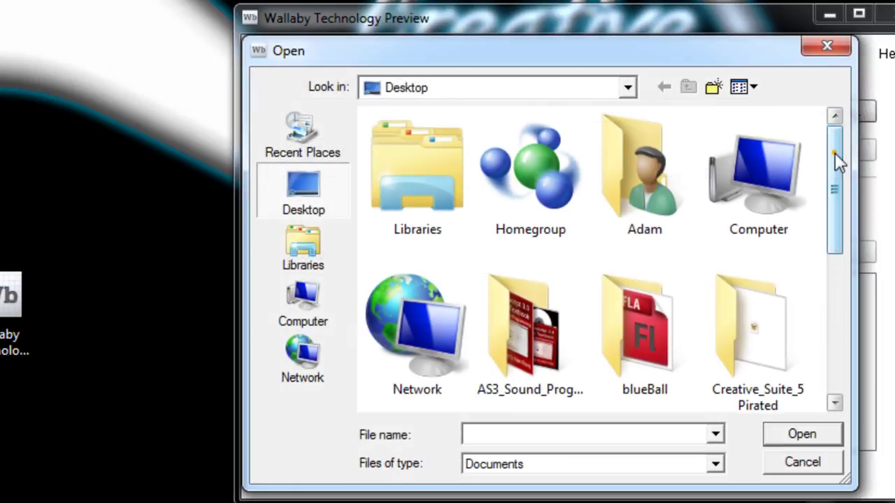
left_click_drag(834, 154, 832, 183)
double_click(642, 287)
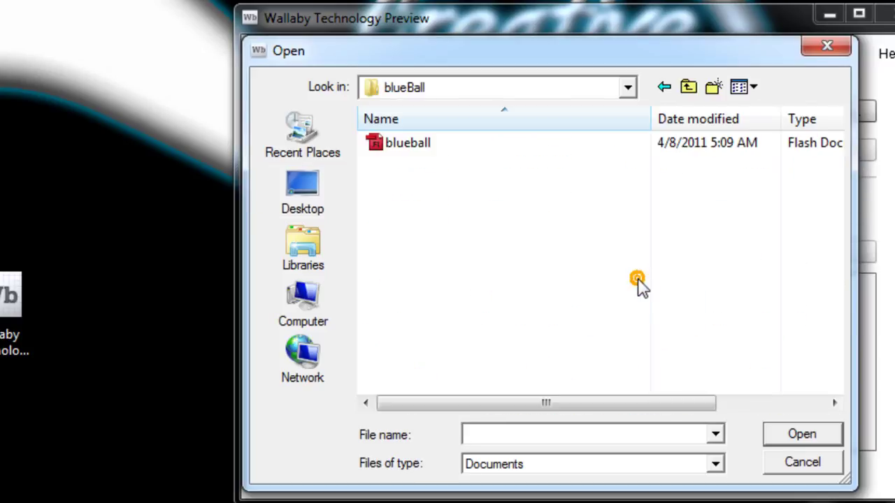
left_click(416, 147)
double_click(417, 147)
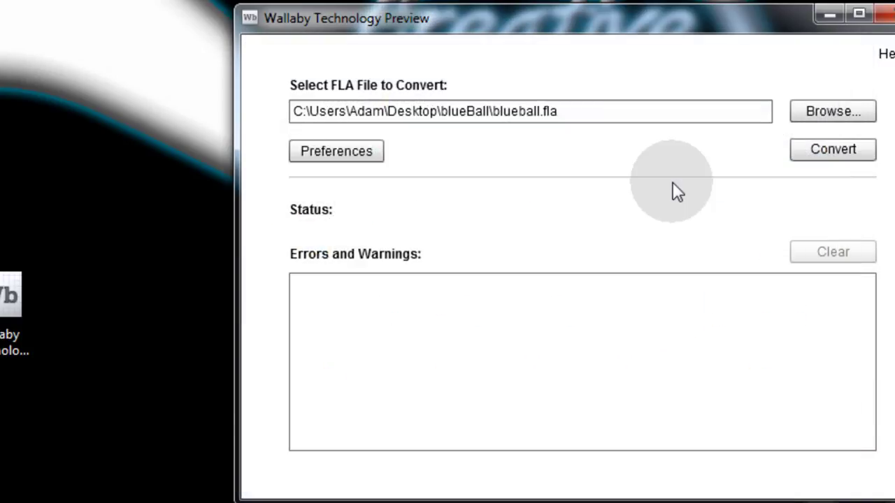
Step: Convert it, saving the output as blueballHTML.html in the blueBall folder
left_click(839, 153)
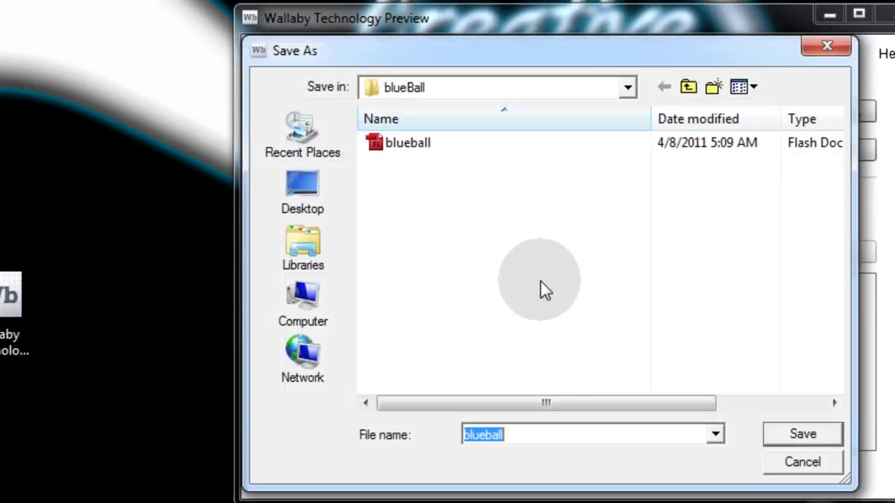
left_click(541, 438)
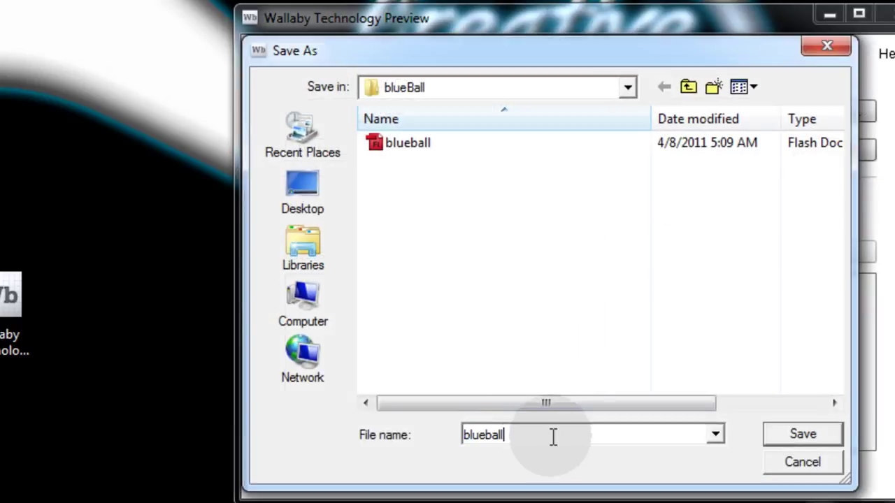
type("HTML.html")
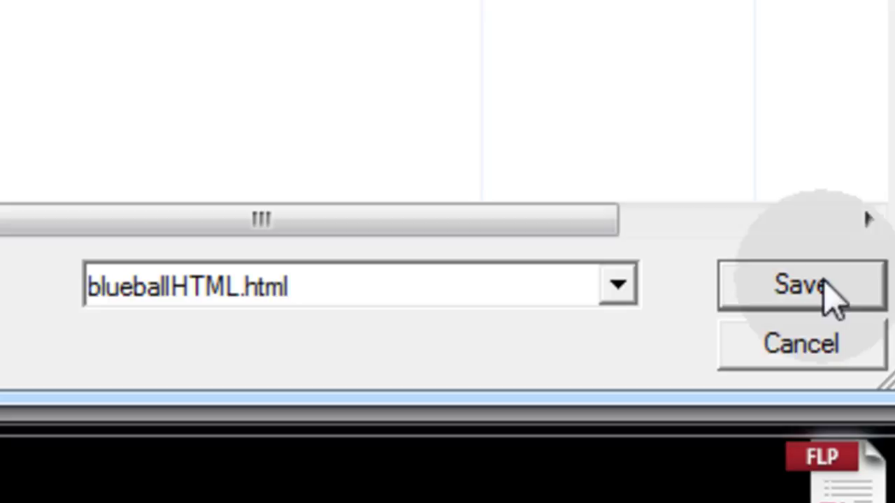
left_click(818, 292)
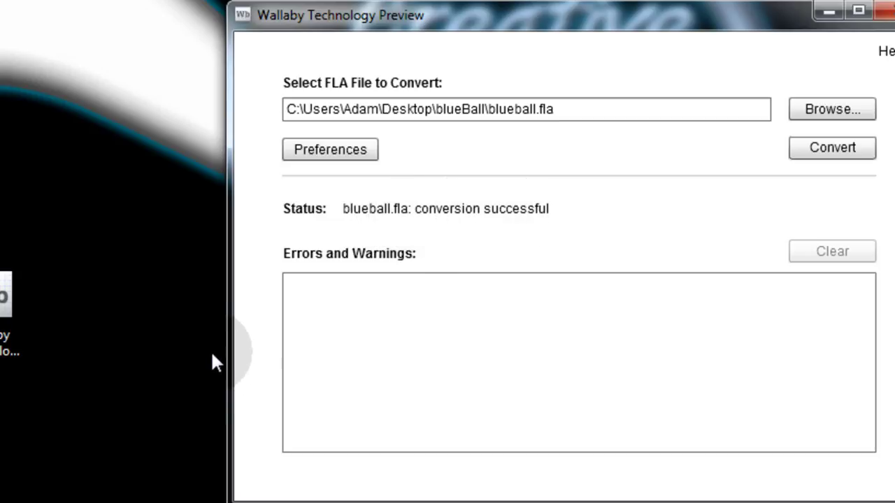
Step: Open the blueBall folder from the desktop and select the blueballHTML web page file
left_click(74, 186)
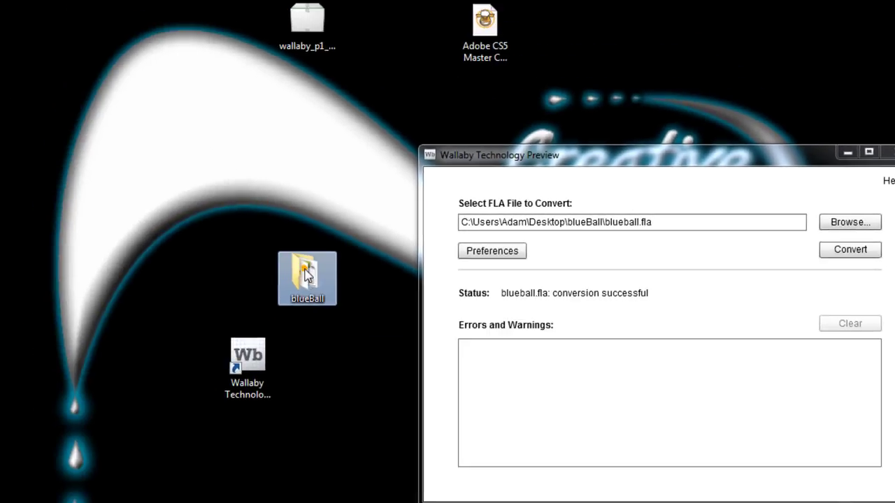
double_click(220, 238)
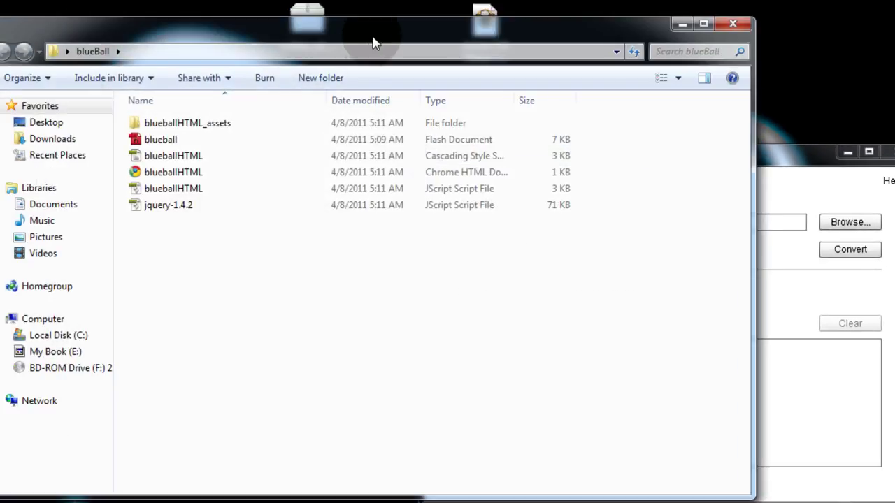
left_click_drag(373, 39, 430, 92)
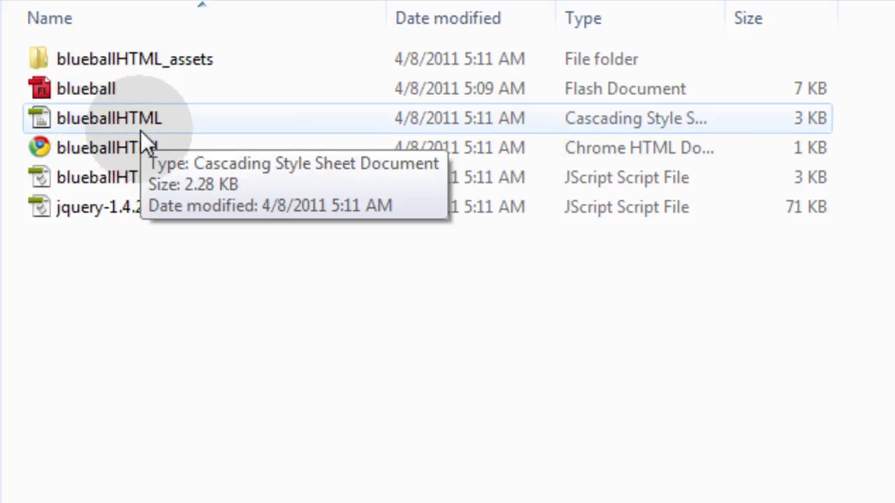
mouse_move(116, 155)
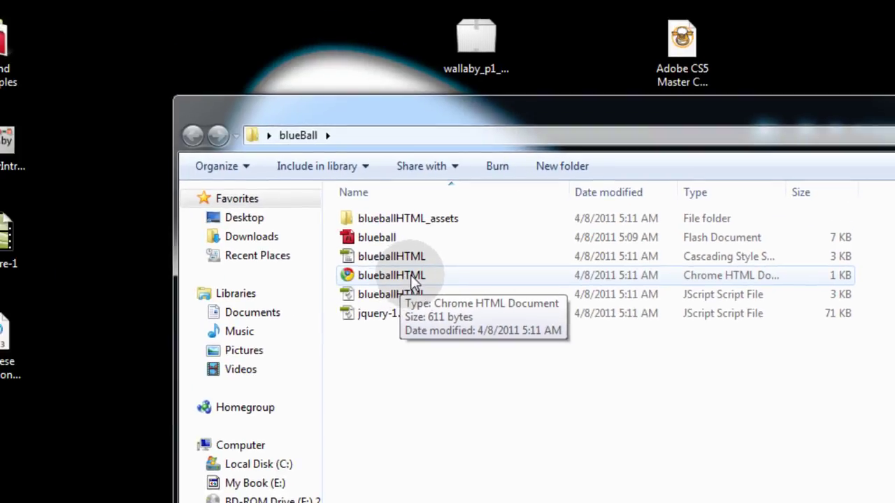
left_click(409, 276)
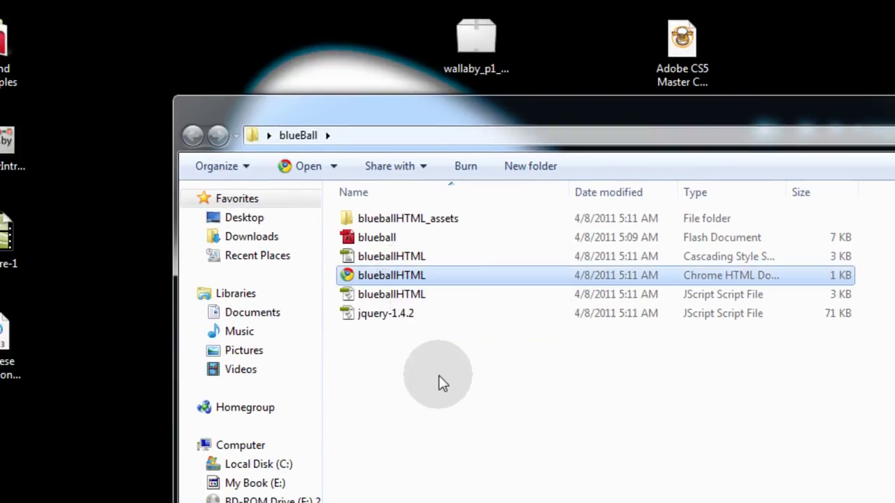
double_click(390, 277)
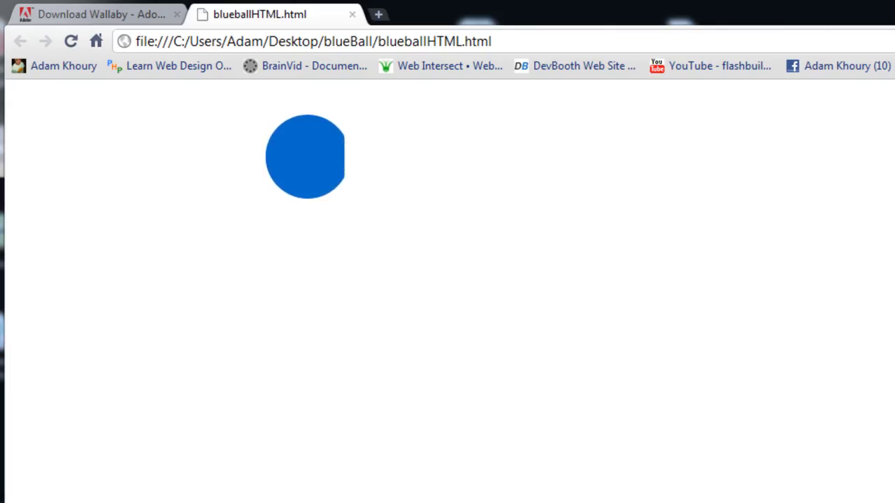
key("alt+F4")
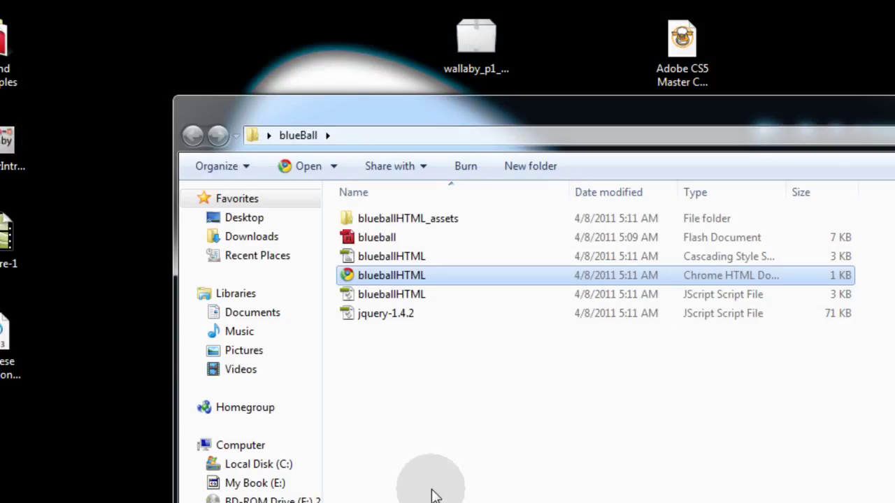
left_click(433, 489)
double_click(382, 280)
right_click(202, 152)
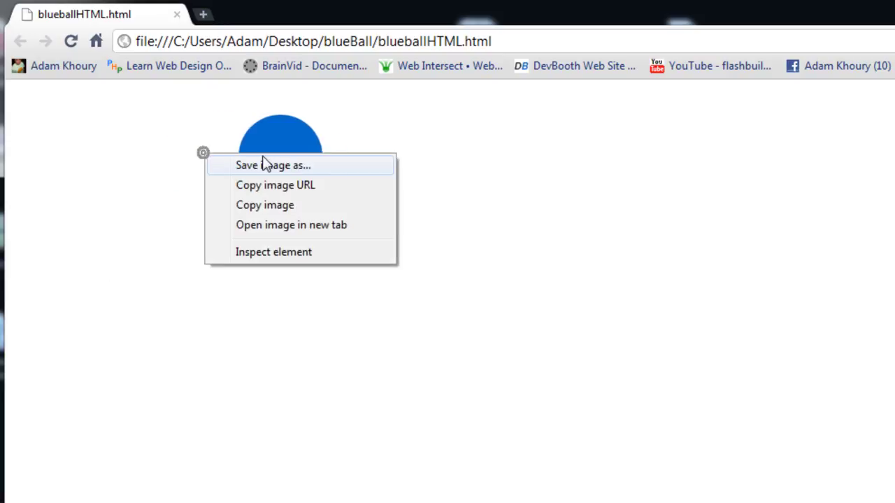
right_click(450, 148)
right_click(292, 142)
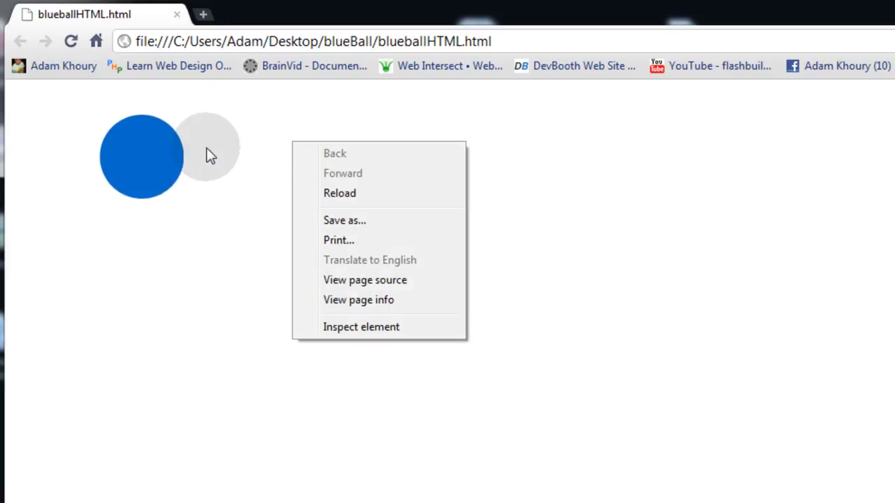
right_click(146, 151)
right_click(329, 142)
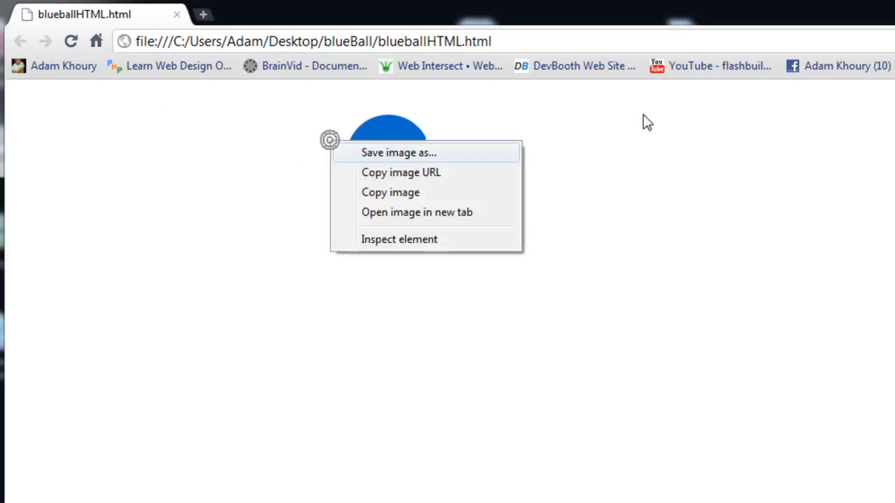
key("alt+F4")
Step: Check the jquery-1.4.2 and blueballHTML script files, then bring up blueballHTML.html's context menu
left_click(435, 403)
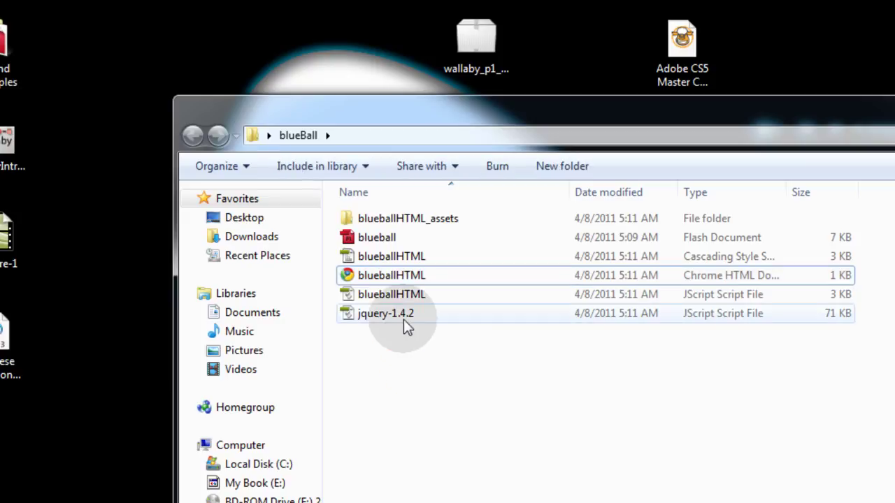
left_click(388, 359)
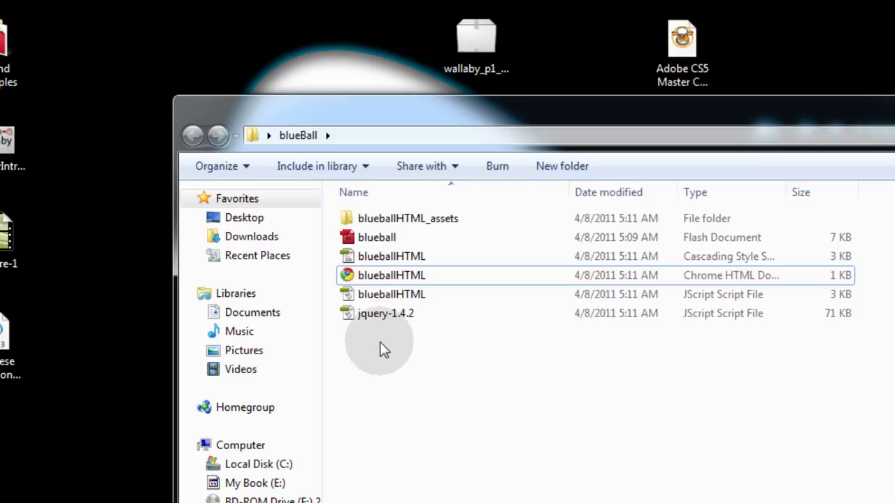
left_click(380, 318)
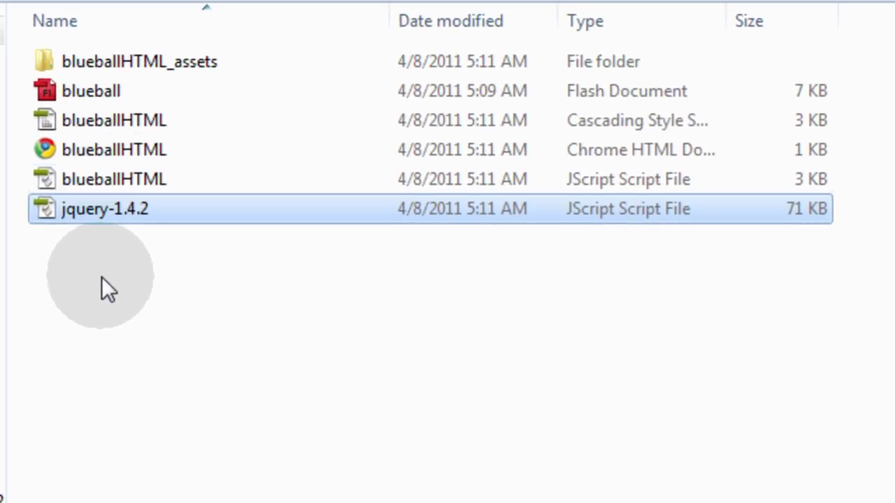
left_click(126, 184)
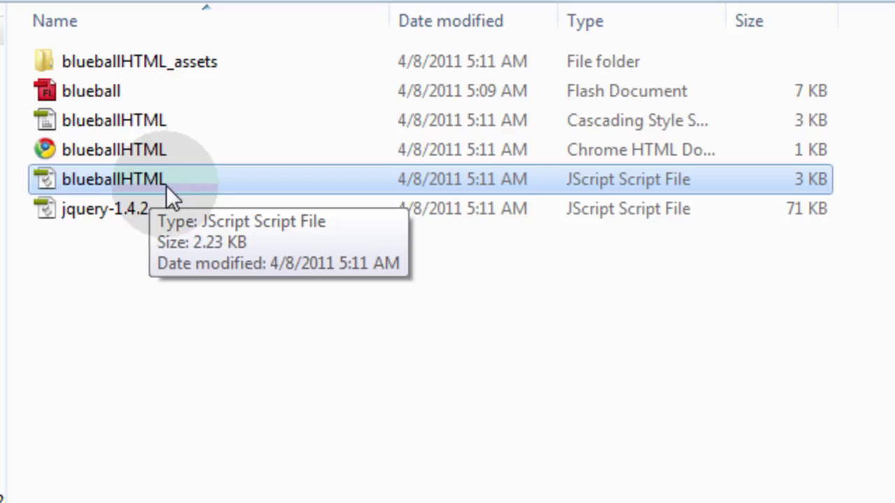
left_click(118, 213)
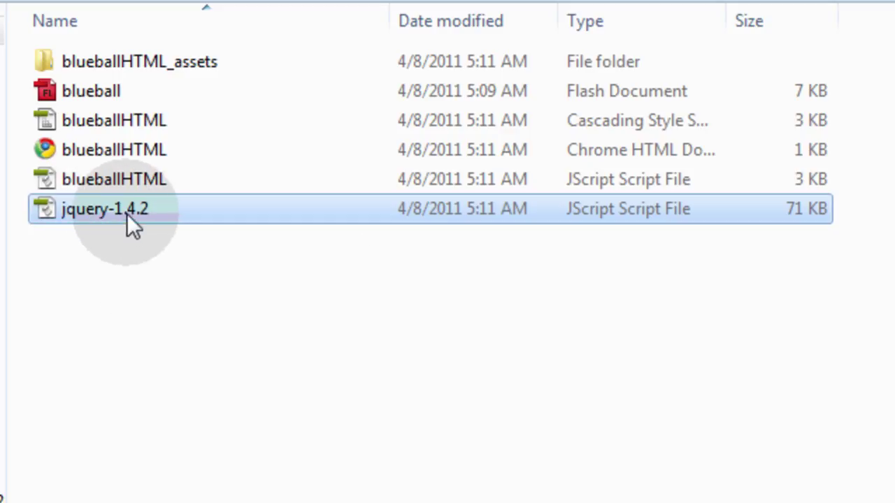
left_click(144, 183)
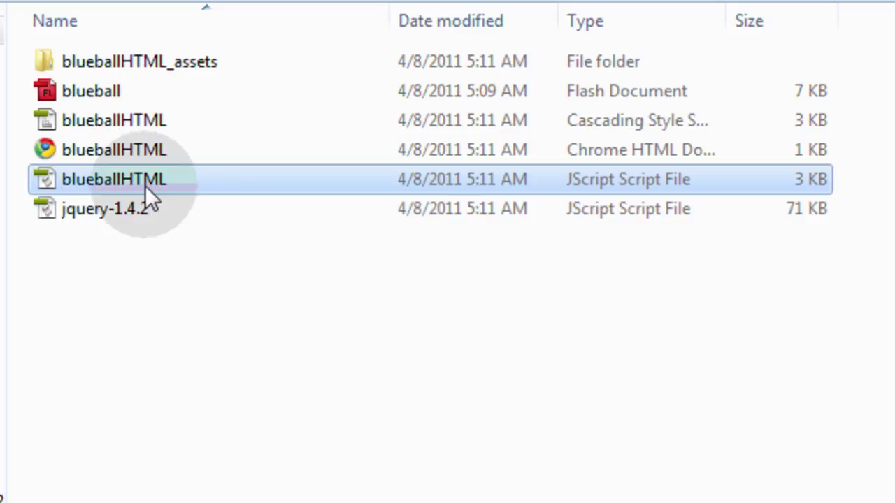
right_click(143, 148)
Step: Open blueballHTML.html in Dreamweaver and highlight its jquery-1.4.2.js and blueballHTML.js script links
mouse_move(236, 318)
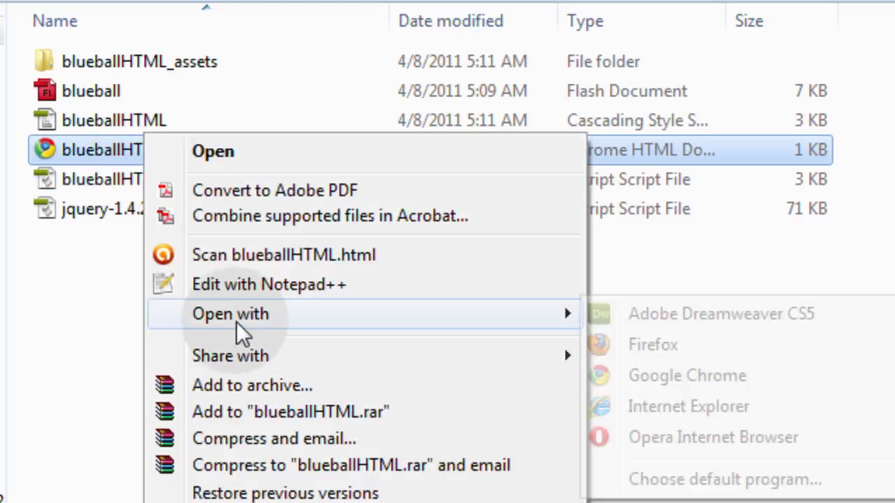
left_click(699, 313)
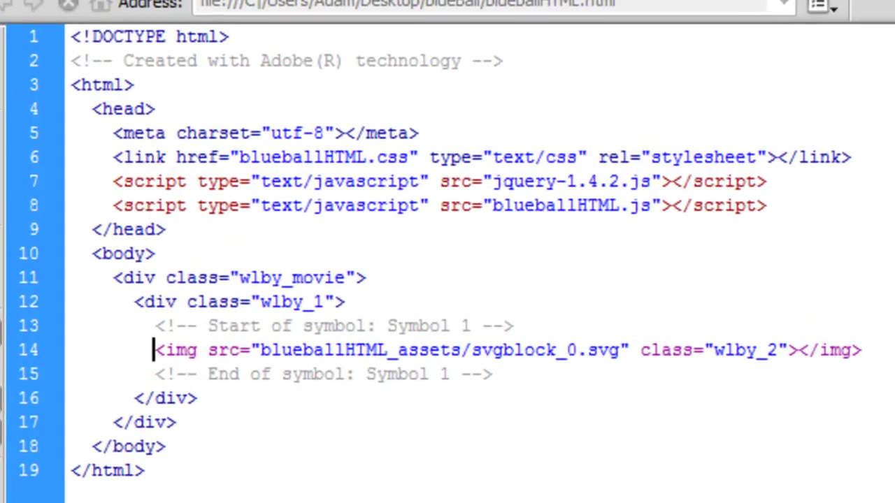
left_click_drag(795, 183, 112, 183)
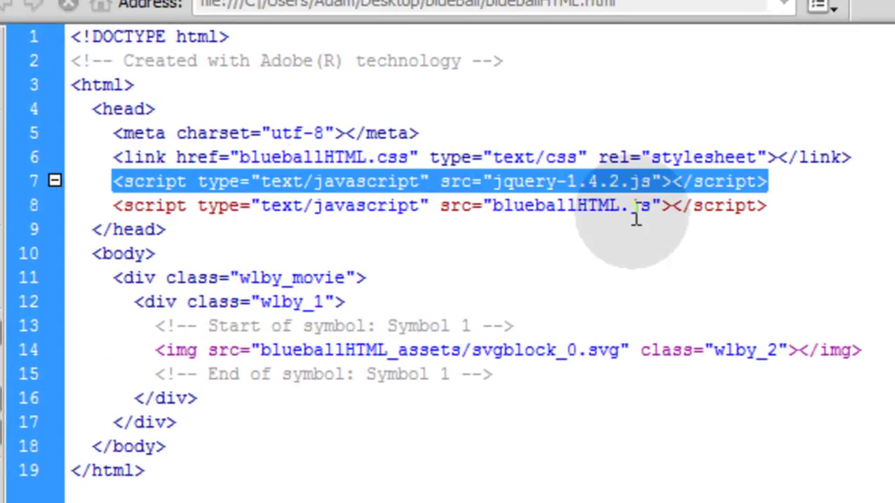
left_click_drag(782, 204, 553, 210)
double_click(593, 206)
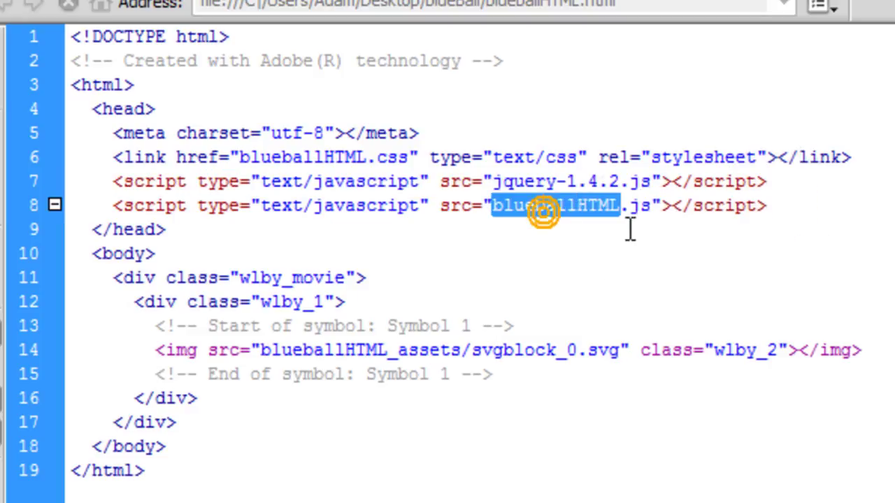
left_click(653, 214)
left_click_drag(653, 213, 505, 220)
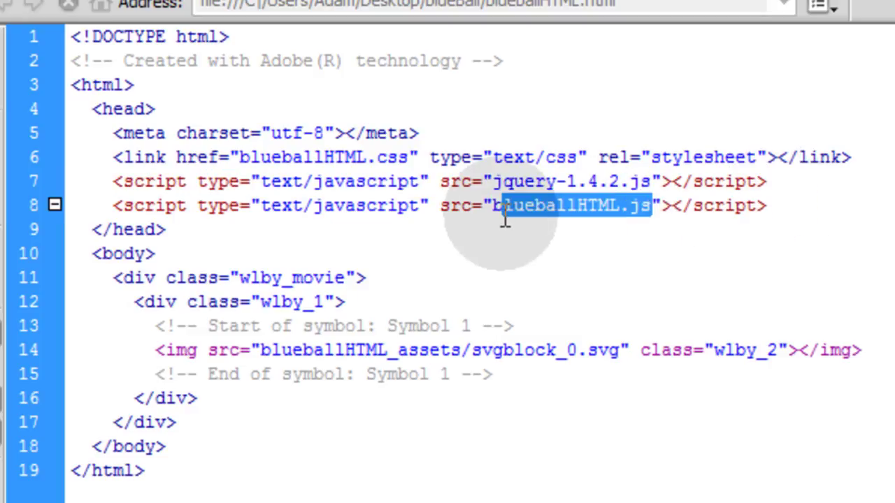
left_click(505, 220)
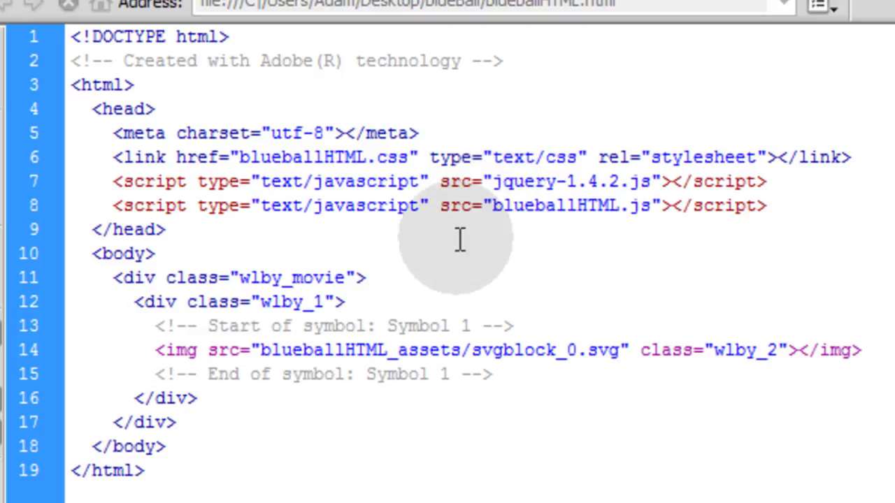
Step: Highlight the wlby_movie and wlby_1 div class names in the code
double_click(282, 277)
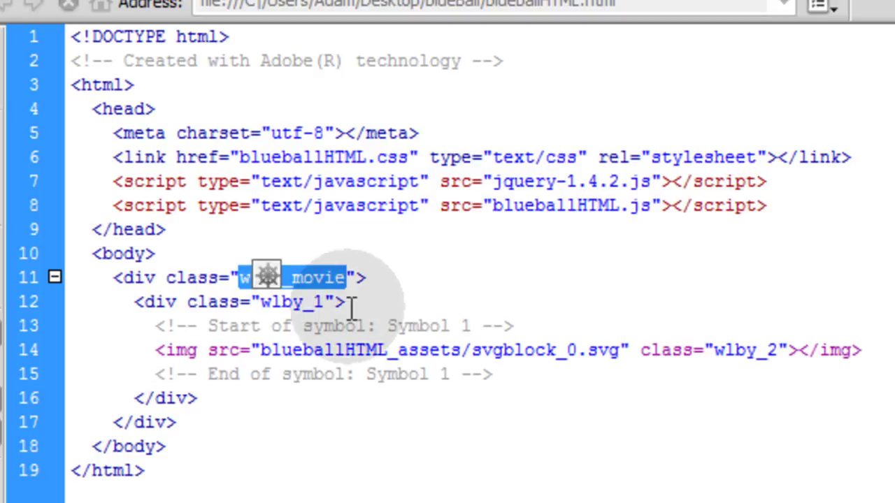
double_click(294, 302)
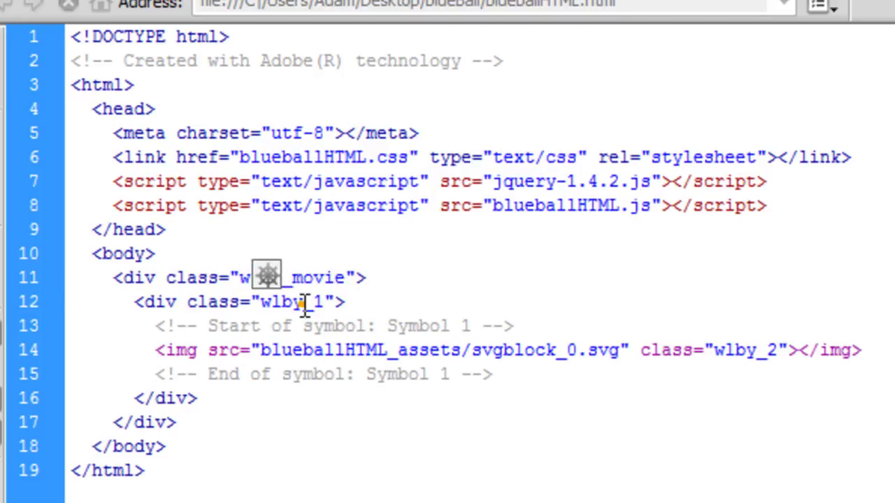
left_click(412, 269)
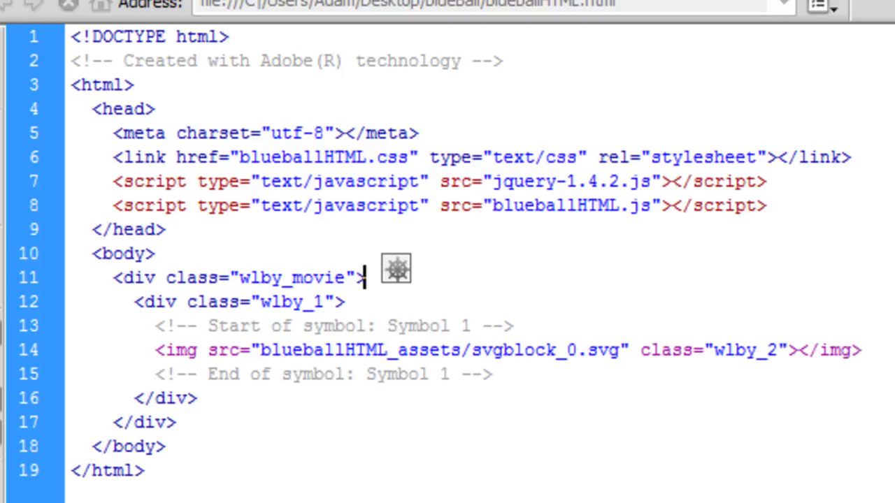
Step: Compare the source with svgblock_0.svg in the blueballHTML_assets folder, then return to the code
key("alt+Tab")
double_click(662, 179)
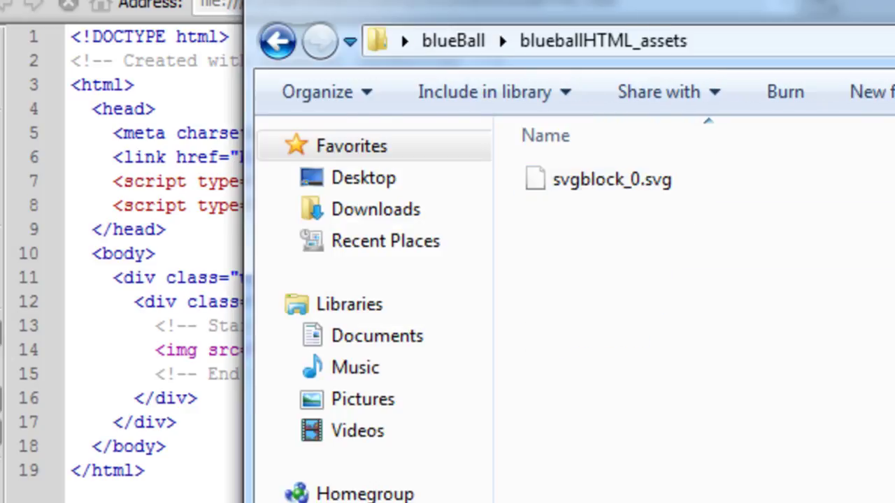
key("alt+Tab")
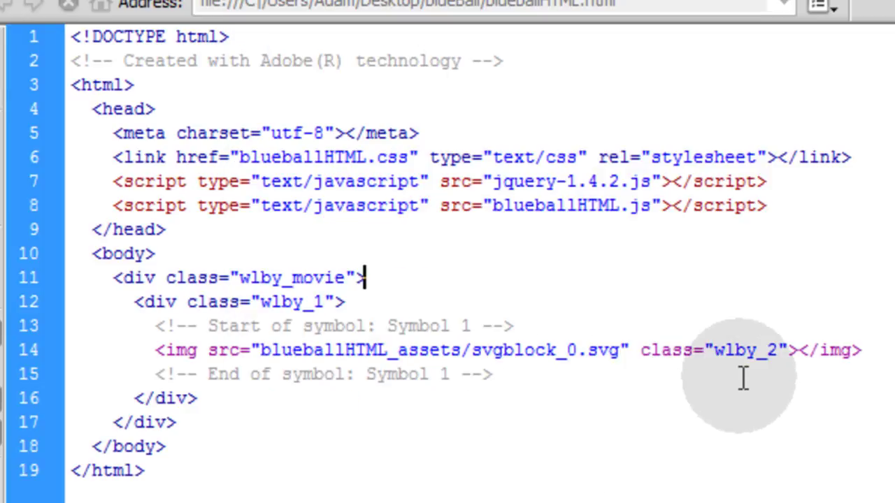
key("alt+Tab")
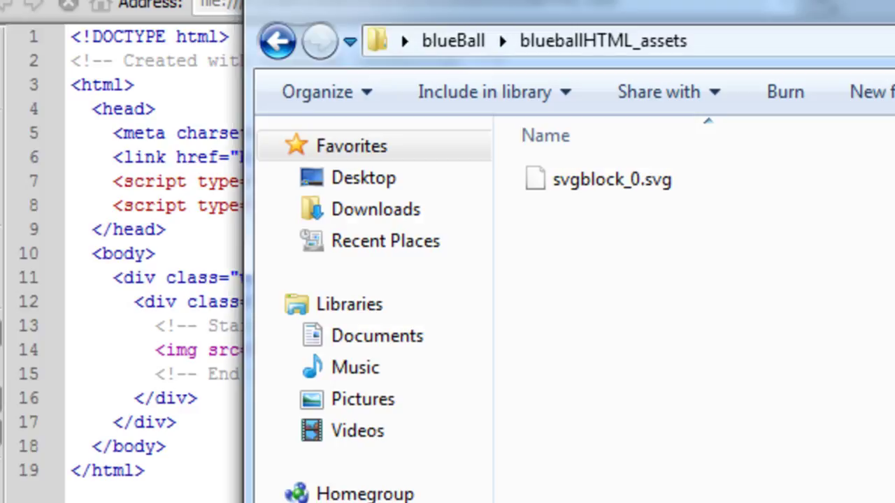
key("alt+Tab")
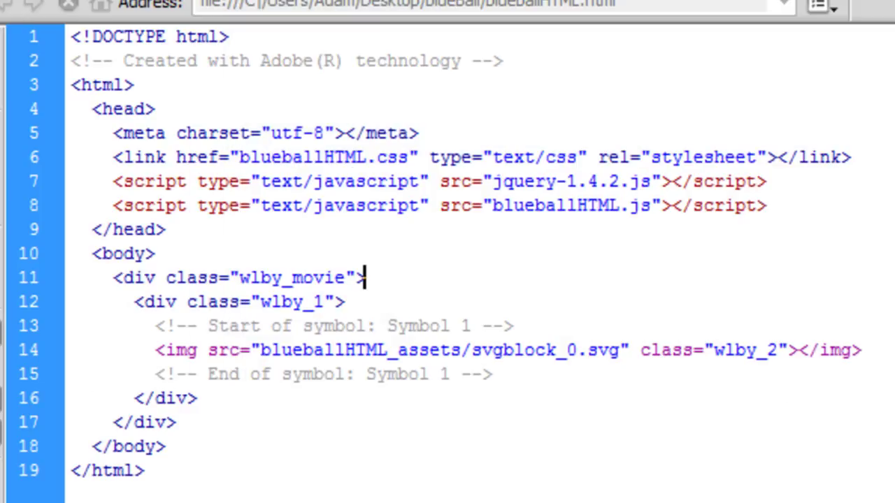
left_click(708, 489)
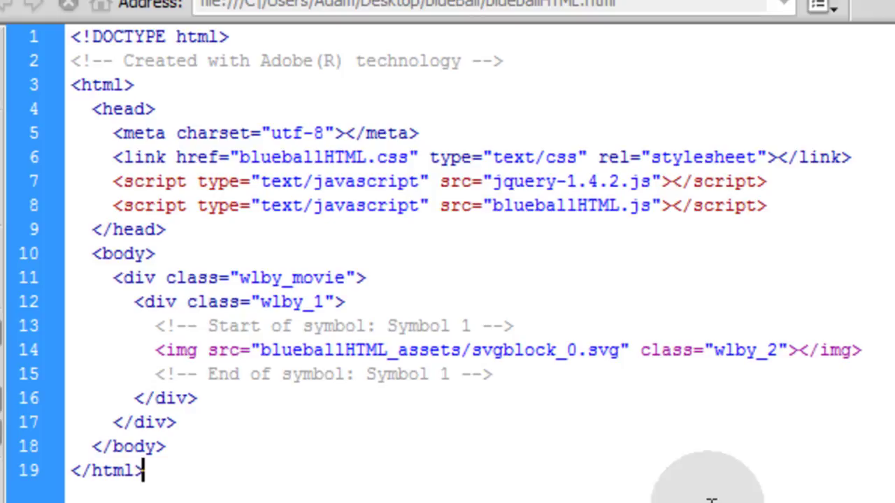